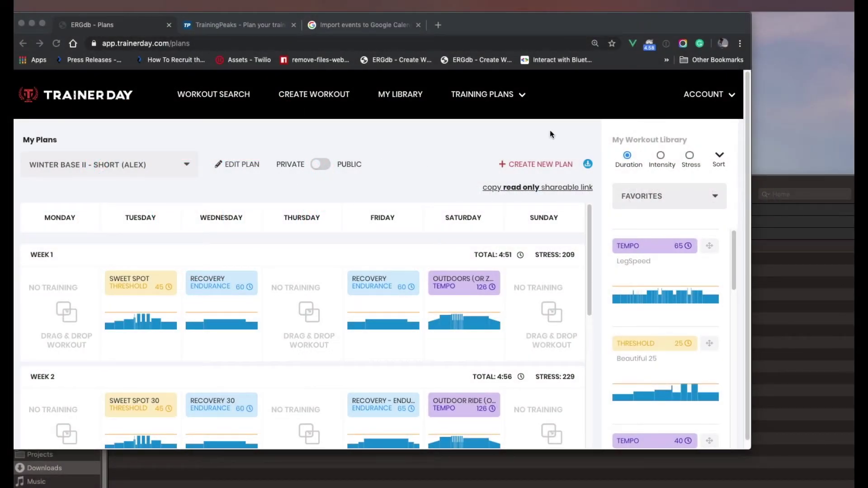
Open TrainerDay's Download Plan dialog for the Winter Base II plan
{"action": "left_click", "coordinate": [220, 145]}
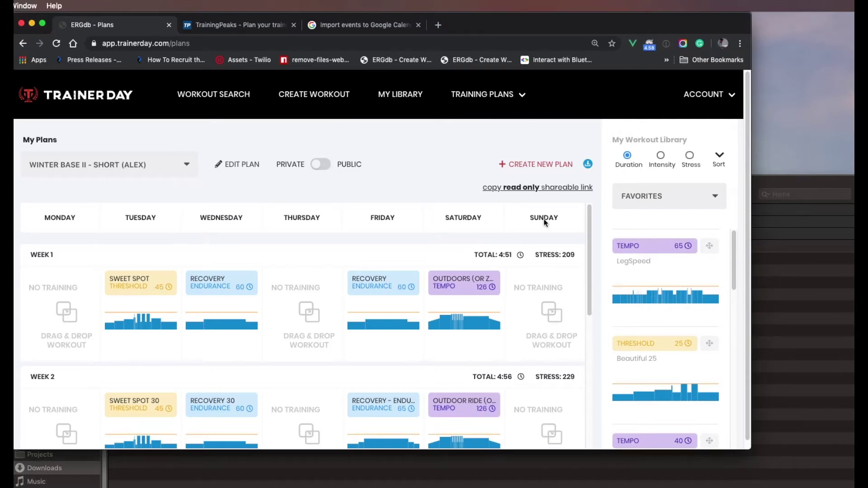
{"action": "left_click", "coordinate": [587, 165]}
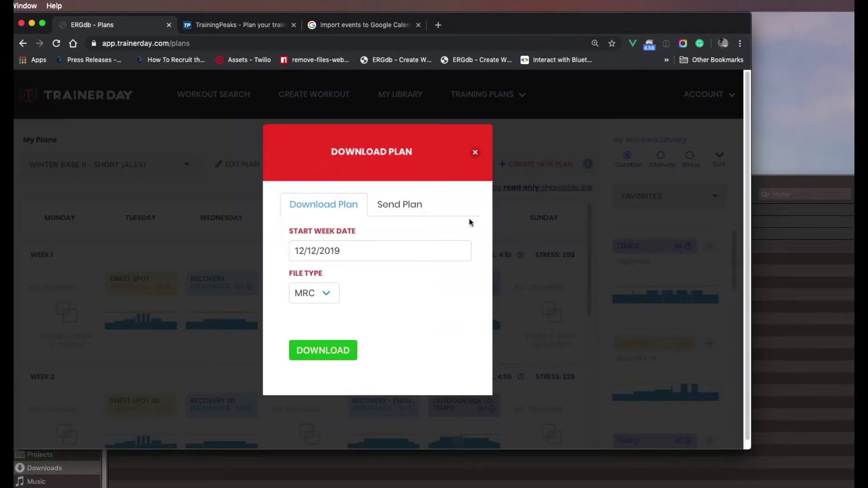
Download Winter Base II as MRC files with the start week set to 12/17/2019
{"action": "left_click", "coordinate": [394, 252]}
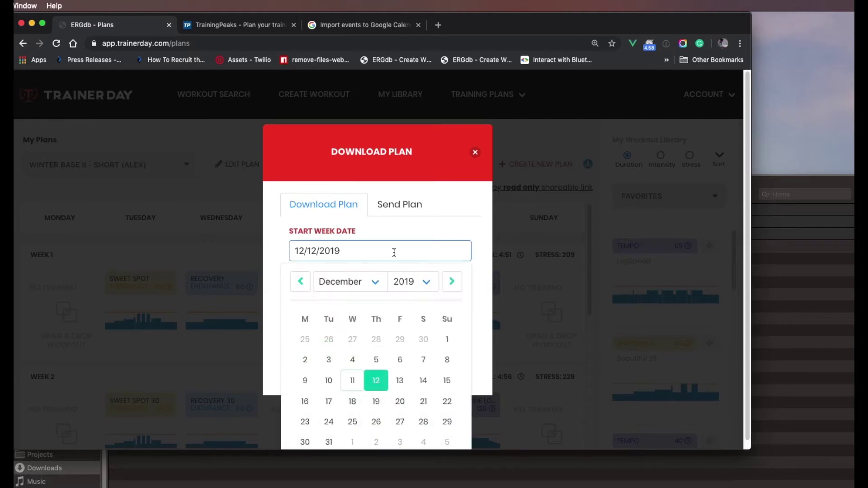
{"action": "left_click", "coordinate": [329, 403]}
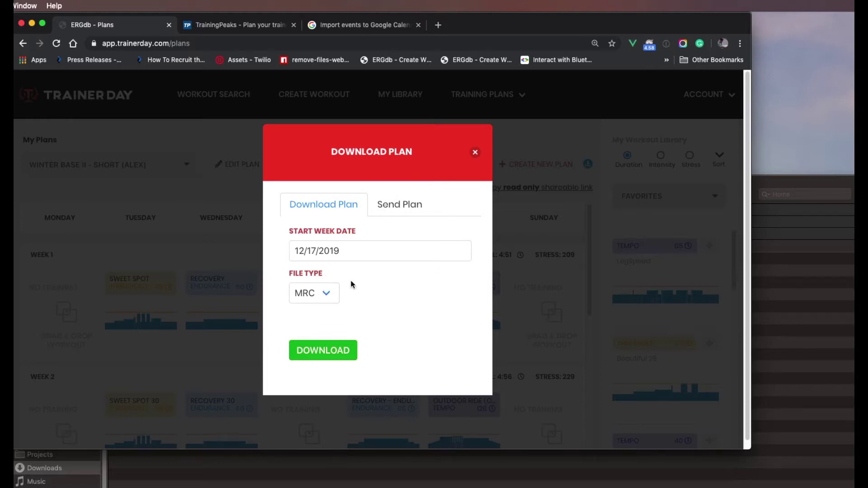
{"action": "left_click", "coordinate": [316, 292]}
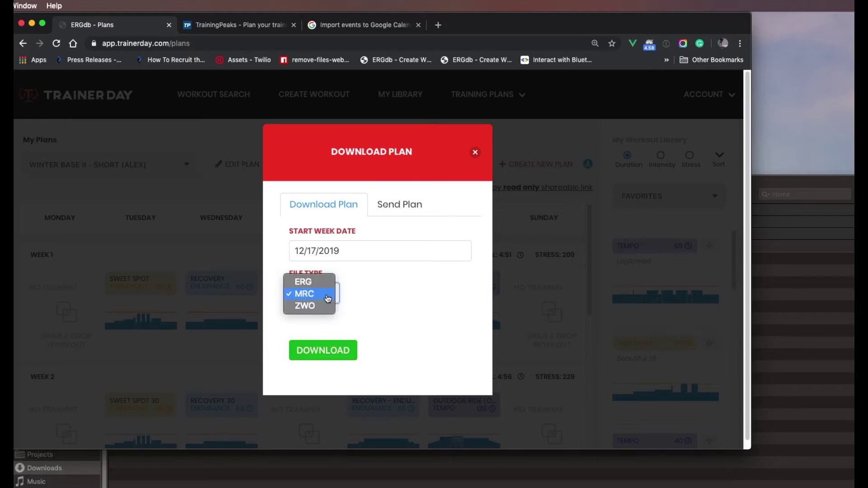
{"action": "left_click", "coordinate": [372, 290]}
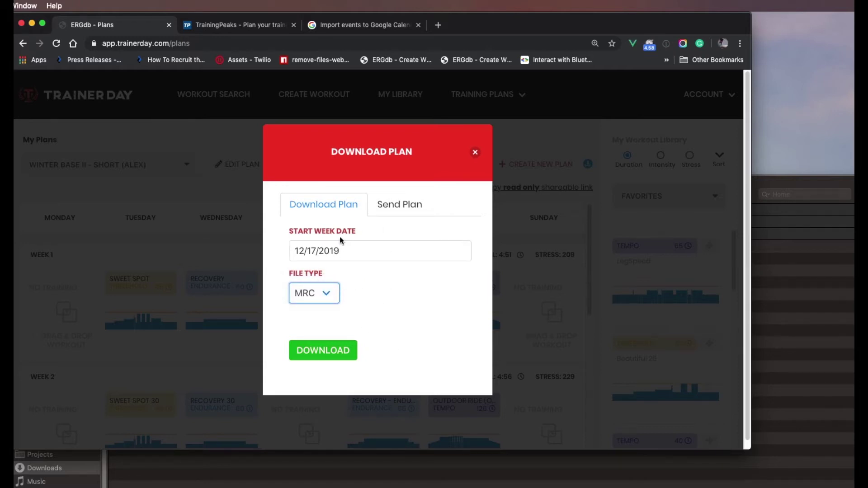
{"action": "left_click", "coordinate": [347, 354]}
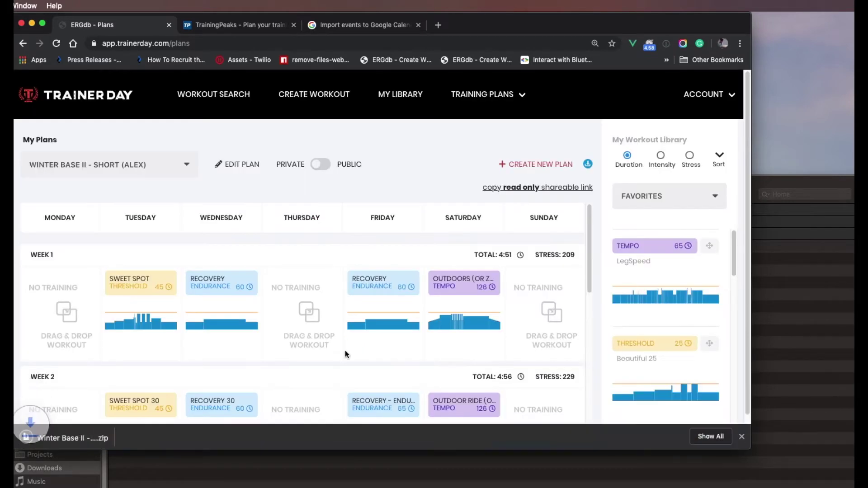
Unzip the Winter Base II plan archive in Downloads and select its .csv file
{"action": "left_click", "coordinate": [311, 480]}
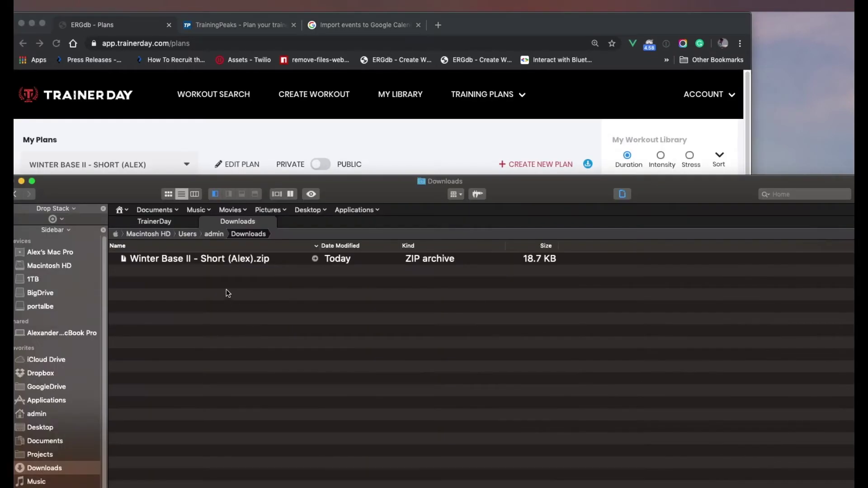
{"action": "left_click", "coordinate": [151, 260]}
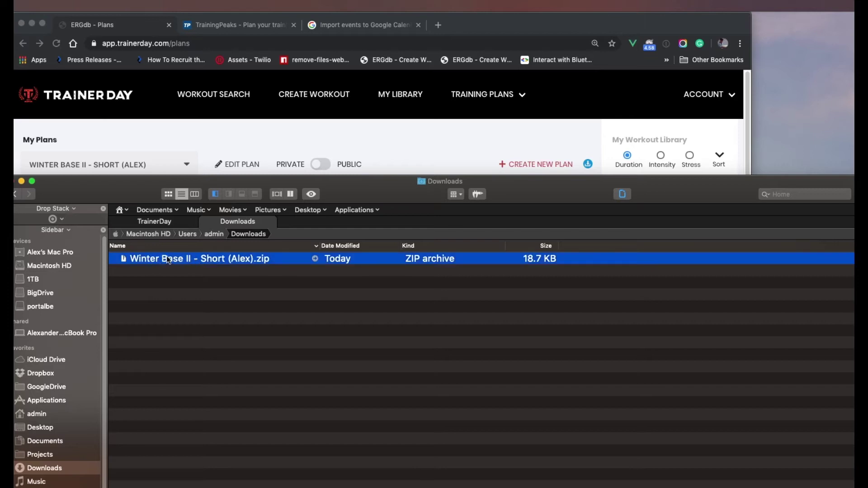
{"action": "double_click", "coordinate": [169, 258]}
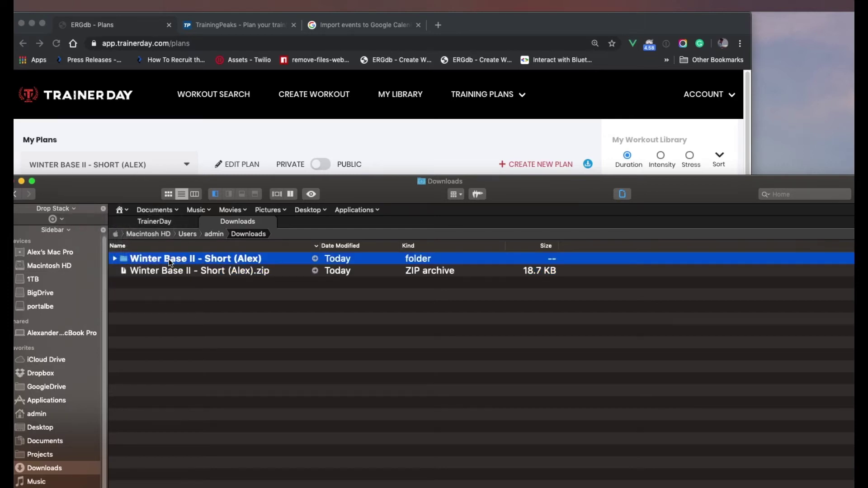
{"action": "left_click", "coordinate": [115, 257]}
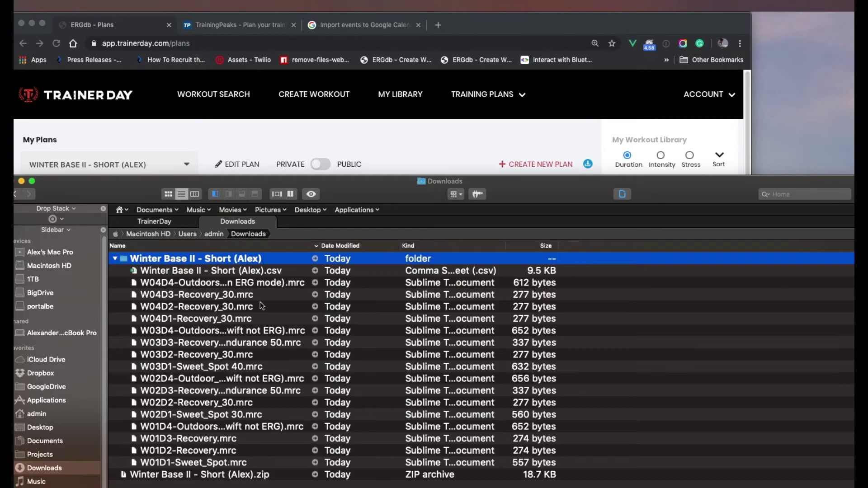
{"action": "left_click", "coordinate": [193, 270]}
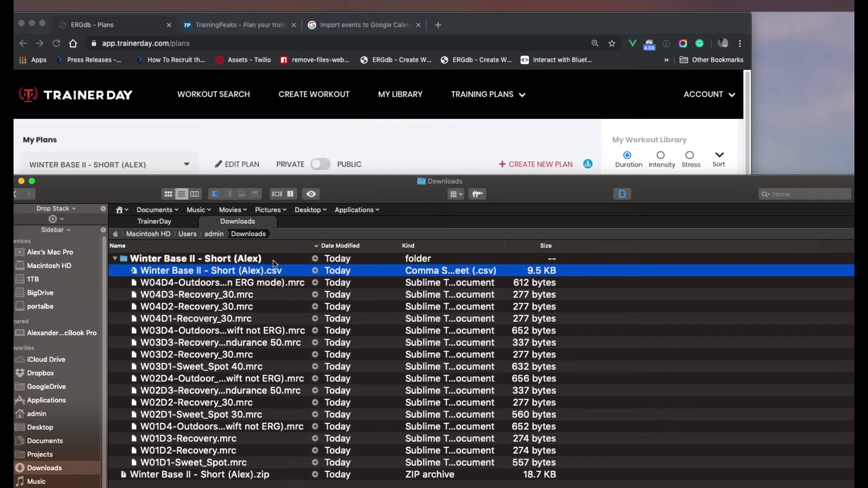
Open the plan CSV in Excel, inspect the date, time and stress columns, and widen column J
{"action": "double_click", "coordinate": [214, 271]}
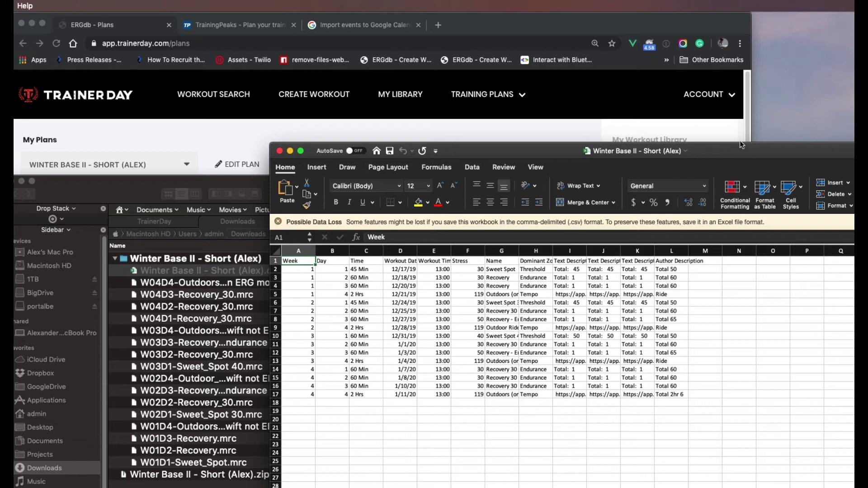
{"action": "left_click_drag", "start_coordinate": [743, 152], "coordinate": [524, 114]}
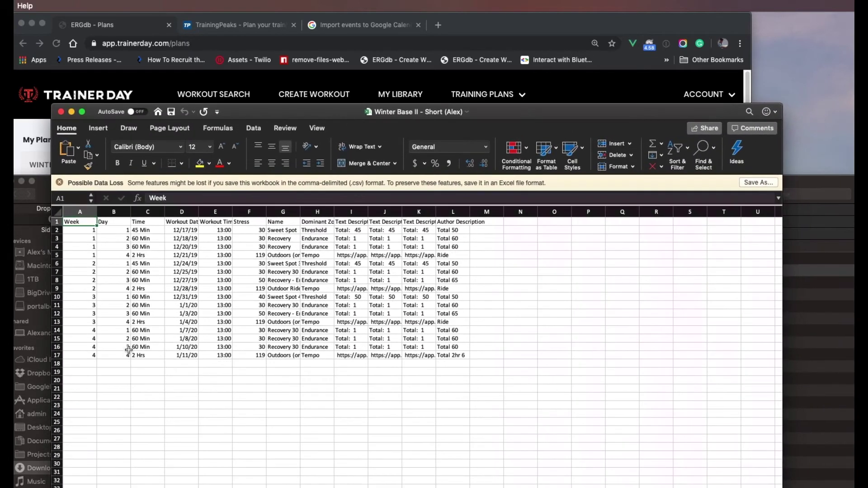
{"action": "left_click_drag", "start_coordinate": [180, 230], "coordinate": [192, 354]}
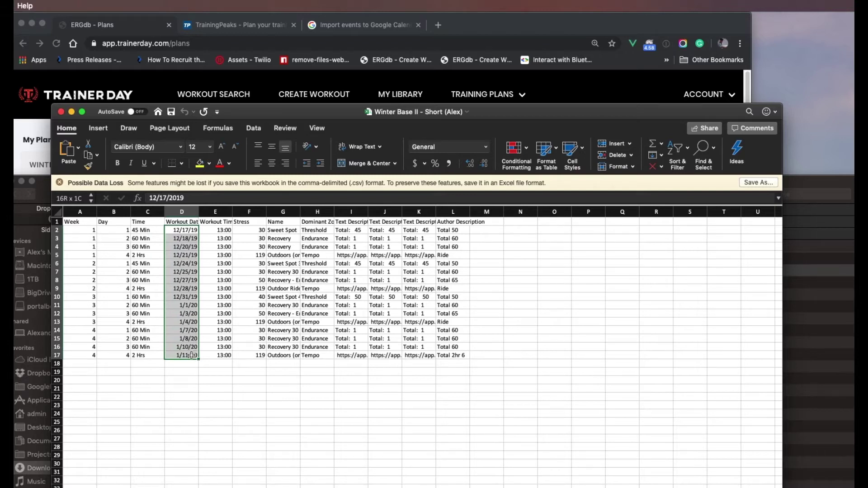
{"action": "left_click_drag", "start_coordinate": [192, 355], "coordinate": [218, 354]}
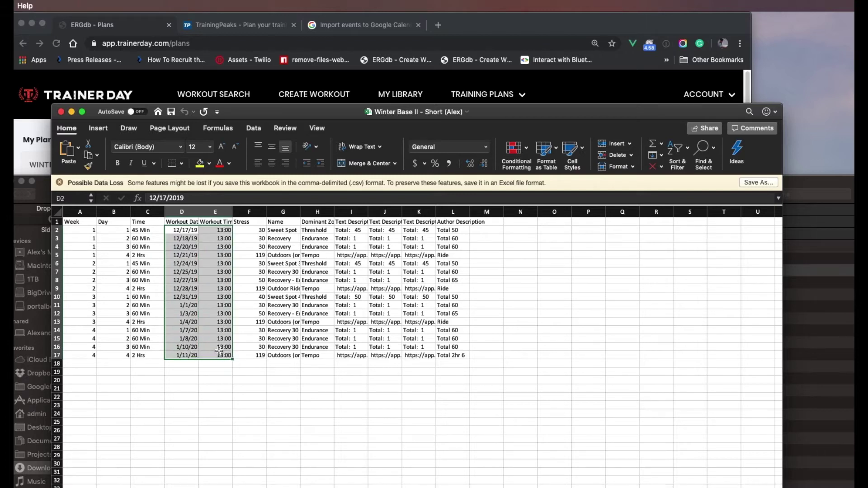
{"action": "left_click", "coordinate": [219, 355]}
{"action": "left_click_drag", "start_coordinate": [223, 230], "coordinate": [227, 353]}
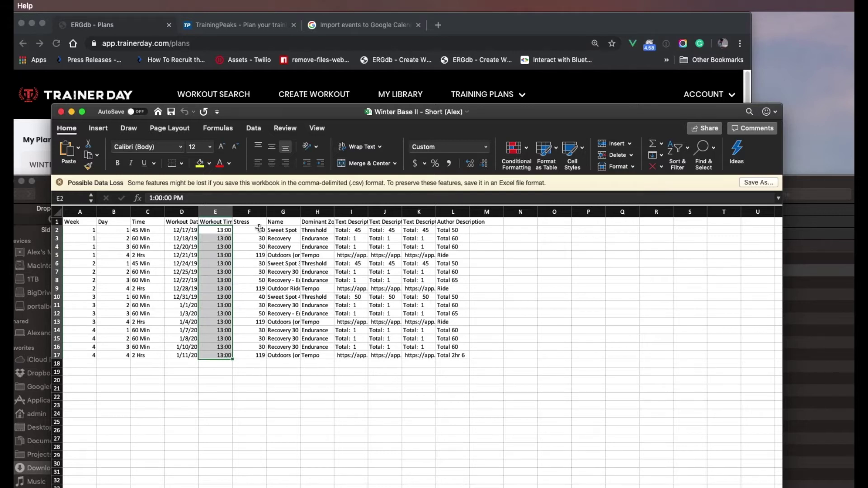
{"action": "left_click_drag", "start_coordinate": [257, 229], "coordinate": [253, 236]}
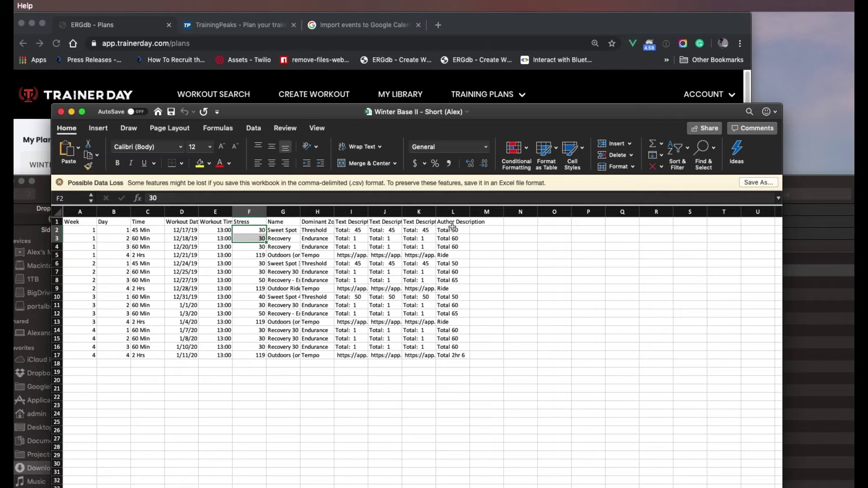
{"action": "left_click_drag", "start_coordinate": [403, 215], "coordinate": [469, 216]}
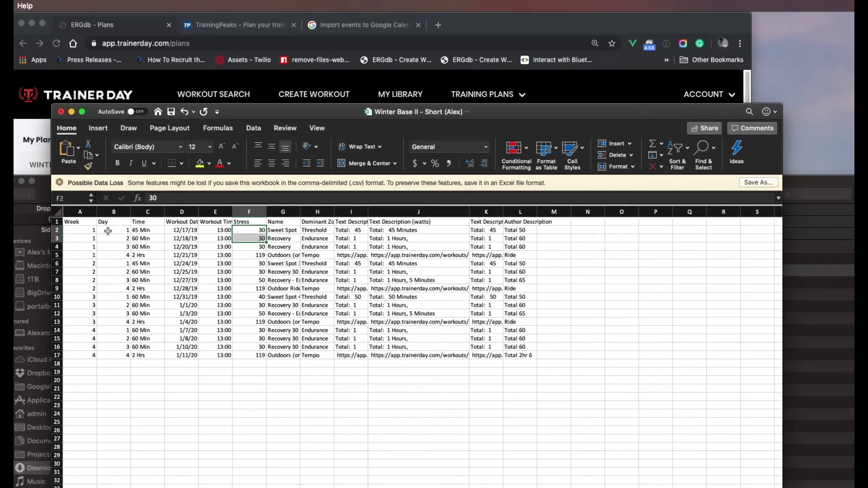
Heighten row 2 and widen column J so J2's full description and workout URL show
{"action": "left_click_drag", "start_coordinate": [56, 234], "coordinate": [63, 357]}
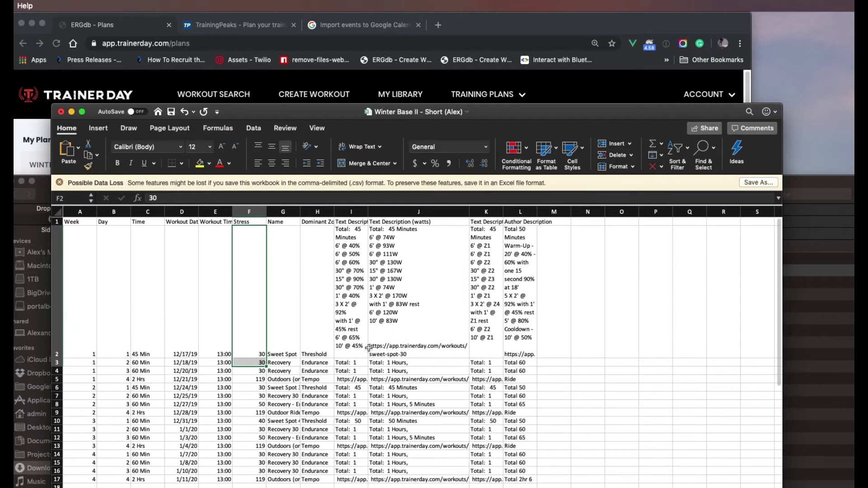
{"action": "left_click", "coordinate": [433, 345]}
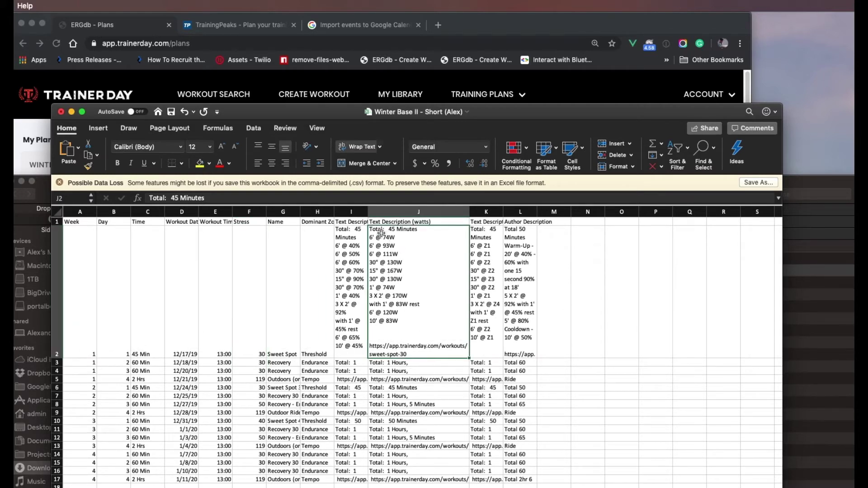
{"action": "left_click_drag", "start_coordinate": [469, 212], "coordinate": [519, 212]}
{"action": "double_click", "coordinate": [404, 259]}
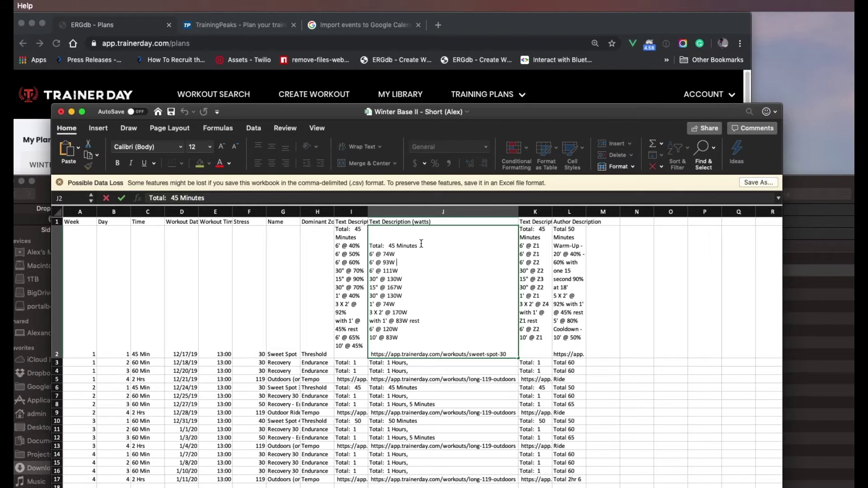
{"action": "left_click", "coordinate": [495, 27]}
Open the 'Import events to Google Calendar' help article and read its Computer instructions
{"action": "left_click", "coordinate": [372, 23]}
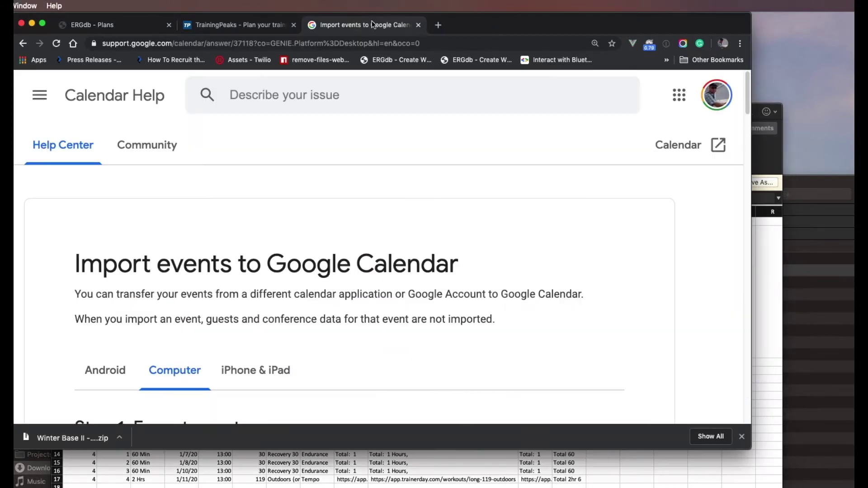
{"action": "left_click", "coordinate": [24, 44]}
{"action": "left_click", "coordinate": [24, 44]}
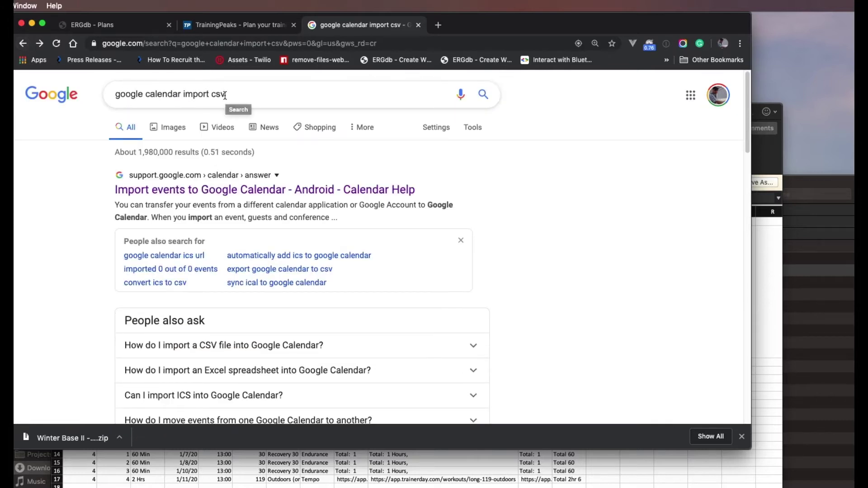
{"action": "left_click", "coordinate": [242, 190]}
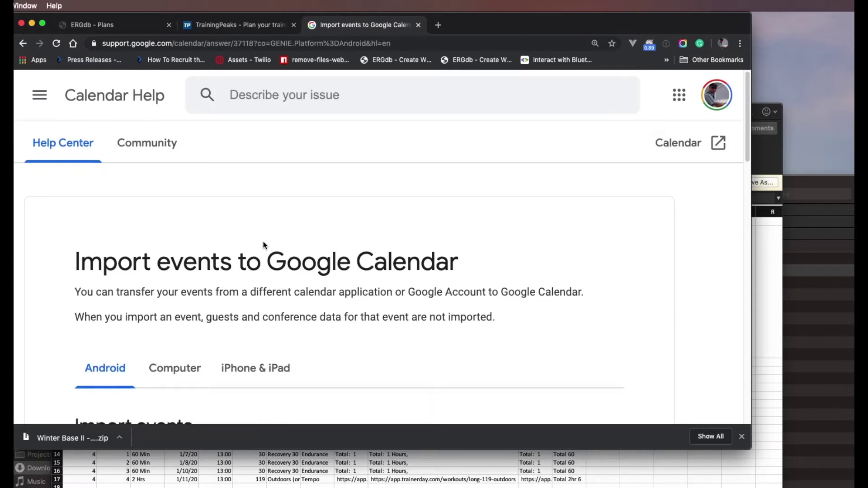
{"action": "scroll", "coordinate": [188, 343], "scroll_direction": "down", "scroll_amount": 2}
{"action": "left_click", "coordinate": [183, 335]}
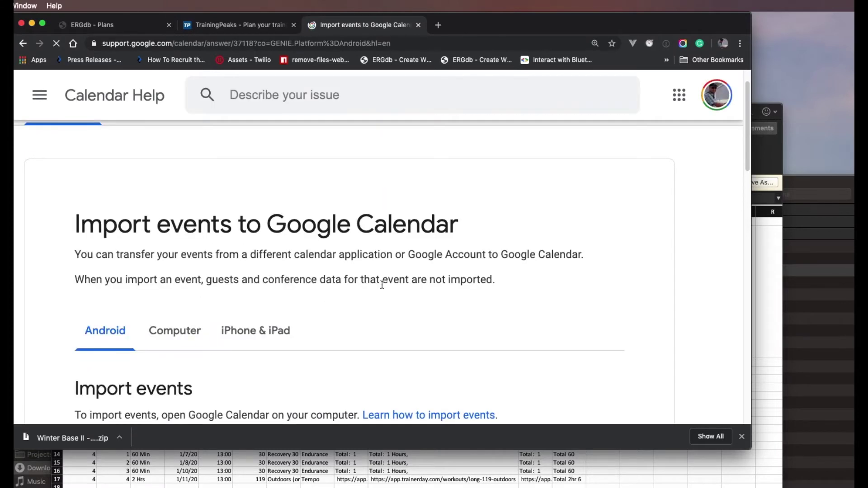
{"action": "scroll", "coordinate": [382, 285], "scroll_direction": "down", "scroll_amount": 5}
{"action": "scroll", "coordinate": [379, 286], "scroll_direction": "down", "scroll_amount": 3}
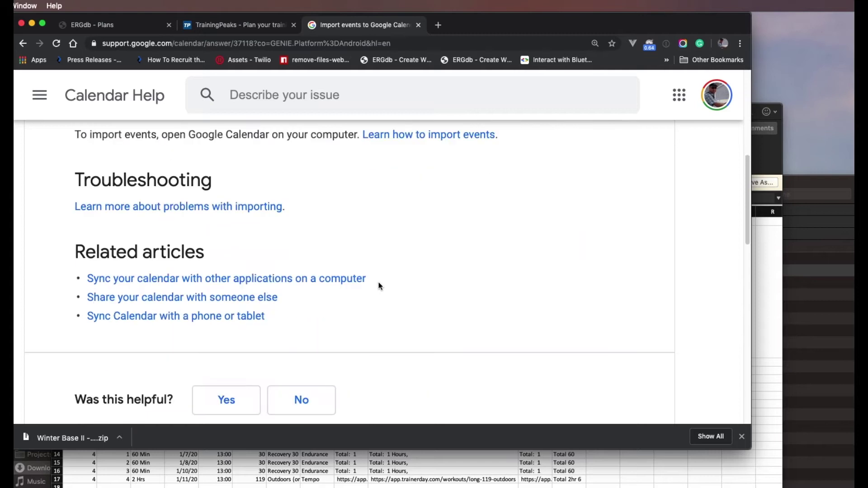
{"action": "scroll", "coordinate": [378, 285], "scroll_direction": "up", "scroll_amount": 5}
{"action": "left_click", "coordinate": [178, 213]}
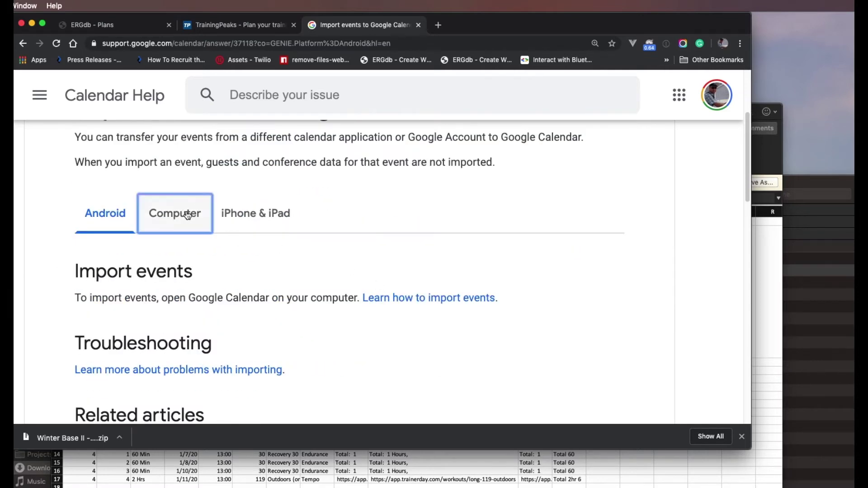
{"action": "scroll", "coordinate": [433, 267], "scroll_direction": "down", "scroll_amount": 3}
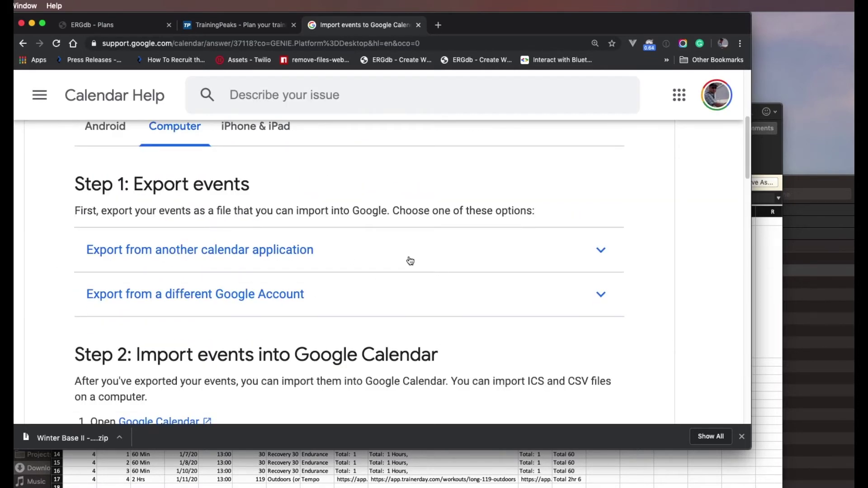
{"action": "scroll", "coordinate": [406, 256], "scroll_direction": "down", "scroll_amount": 4}
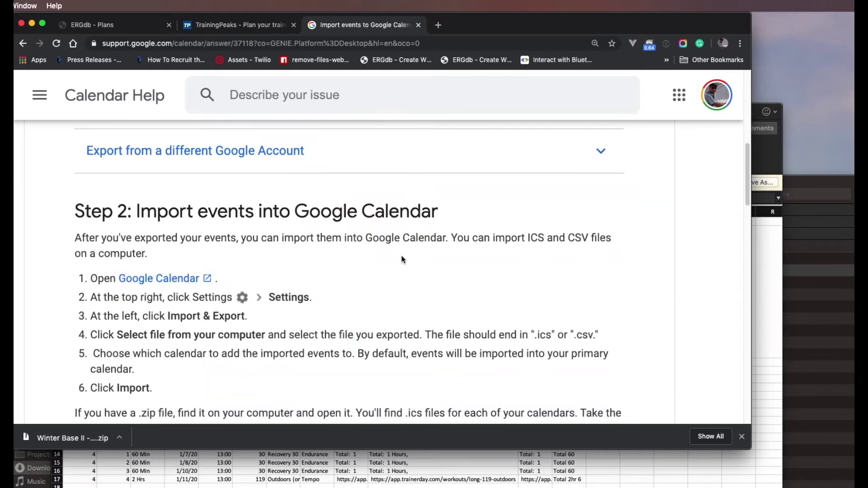
{"action": "scroll", "coordinate": [398, 208], "scroll_direction": "up", "scroll_amount": 1}
Read further down the import instructions, briefly expanding the other-account export section
{"action": "left_click", "coordinate": [473, 165]}
{"action": "left_click", "coordinate": [472, 177]}
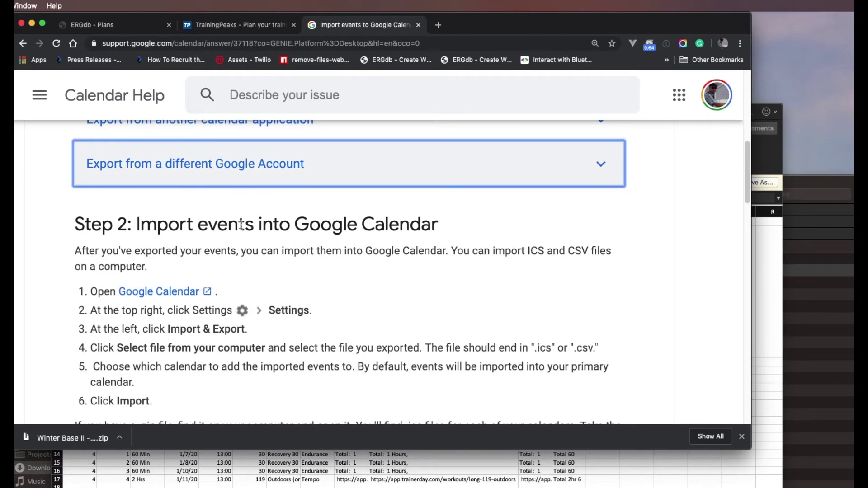
{"action": "left_click_drag", "start_coordinate": [241, 224], "coordinate": [385, 239]}
{"action": "scroll", "coordinate": [386, 240], "scroll_direction": "down", "scroll_amount": 6}
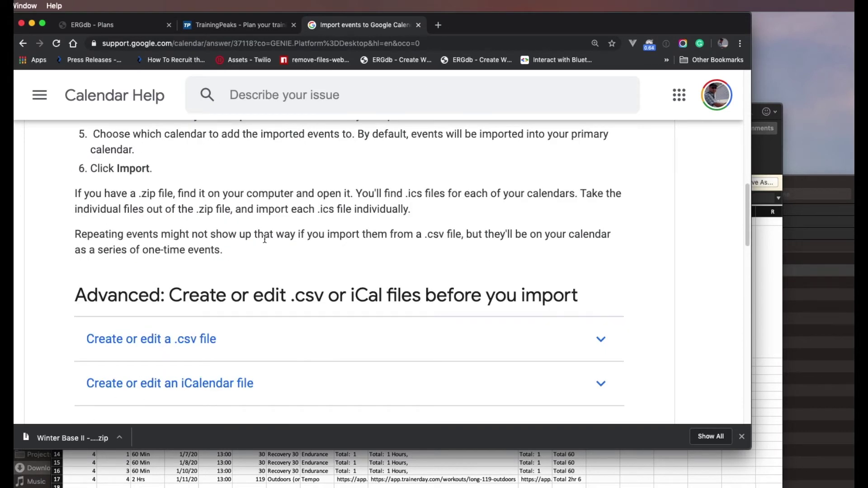
{"action": "scroll", "coordinate": [264, 239], "scroll_direction": "up", "scroll_amount": 2}
{"action": "scroll", "coordinate": [264, 240], "scroll_direction": "down", "scroll_amount": 4}
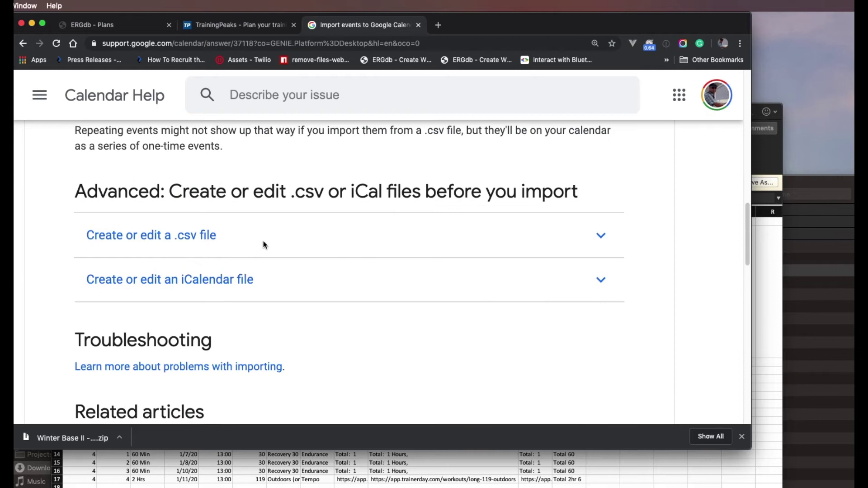
Expand 'Create or edit a .csv file' and review the Subject, Start time and Description headers
{"action": "left_click", "coordinate": [182, 236]}
{"action": "scroll", "coordinate": [413, 307], "scroll_direction": "down", "scroll_amount": 1}
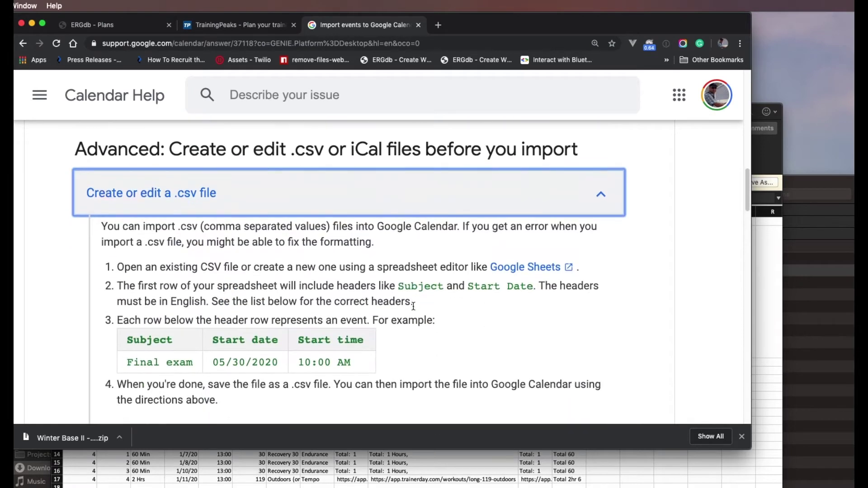
{"action": "scroll", "coordinate": [305, 329], "scroll_direction": "down", "scroll_amount": 1}
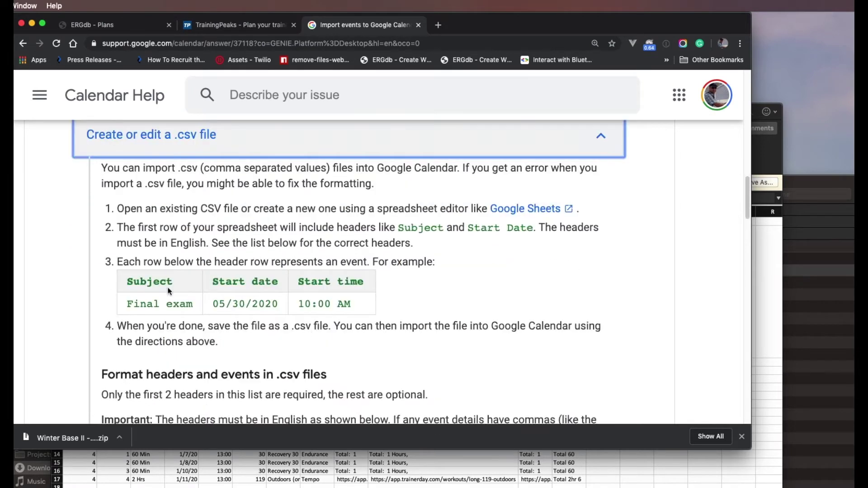
{"action": "left_click_drag", "start_coordinate": [134, 281], "coordinate": [173, 282]}
{"action": "left_click", "coordinate": [235, 282]}
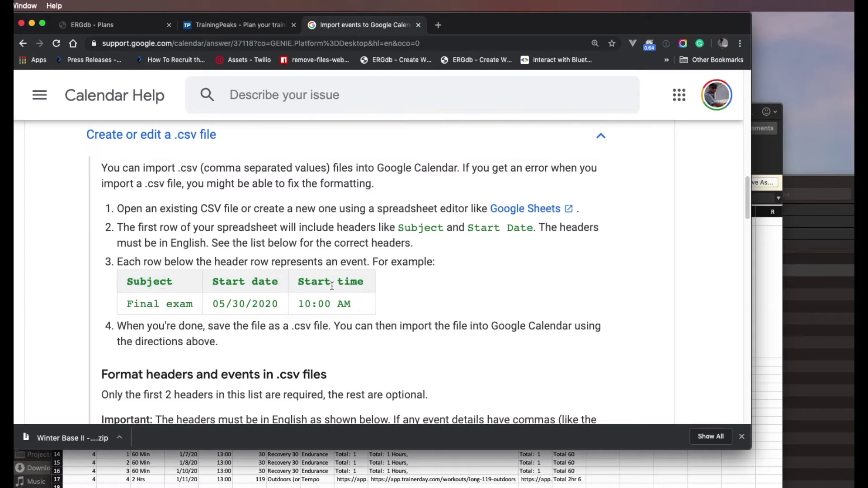
{"action": "left_click_drag", "start_coordinate": [341, 282], "coordinate": [324, 282]}
{"action": "scroll", "coordinate": [331, 340], "scroll_direction": "down", "scroll_amount": 4}
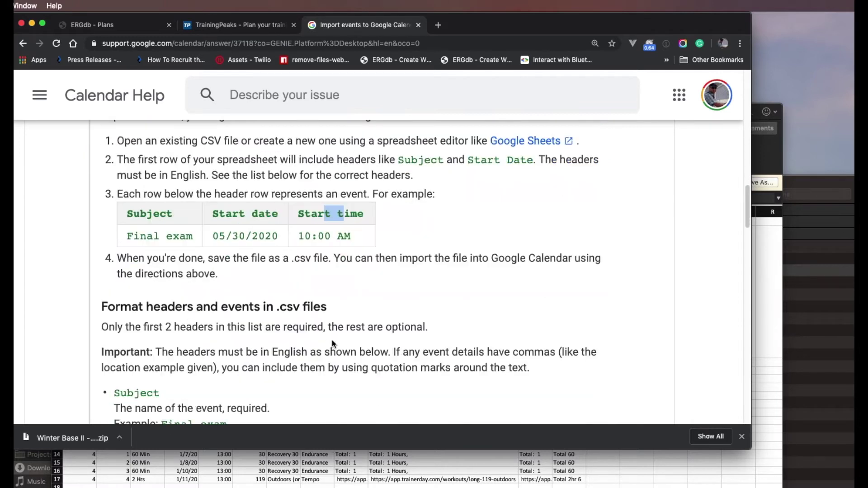
{"action": "scroll", "coordinate": [332, 339], "scroll_direction": "down", "scroll_amount": 8}
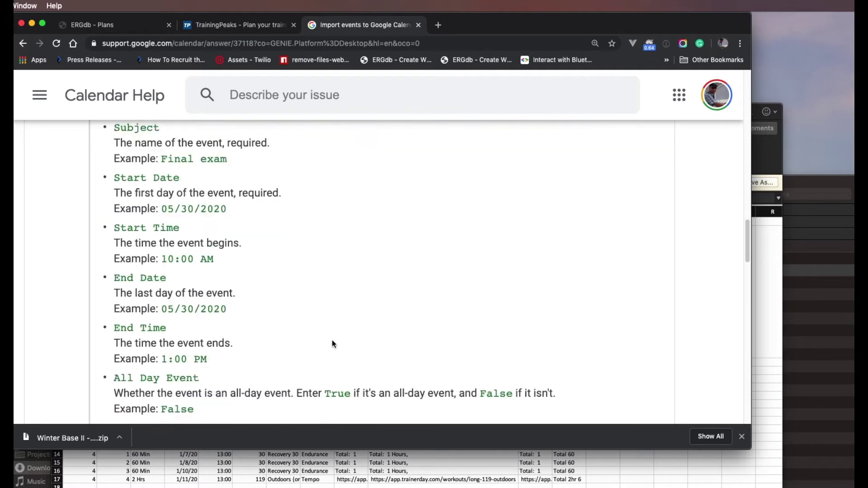
{"action": "scroll", "coordinate": [332, 343], "scroll_direction": "down", "scroll_amount": 2}
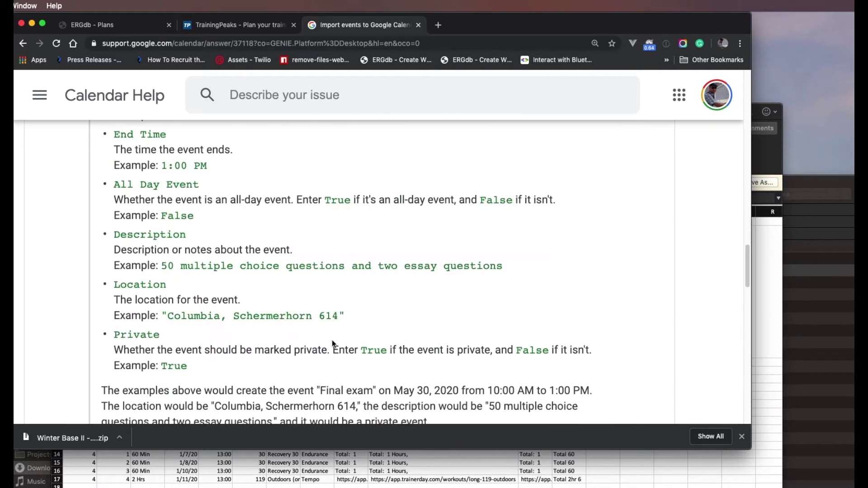
{"action": "left_click_drag", "start_coordinate": [141, 232], "coordinate": [179, 232]}
{"action": "scroll", "coordinate": [324, 322], "scroll_direction": "up", "scroll_amount": 5}
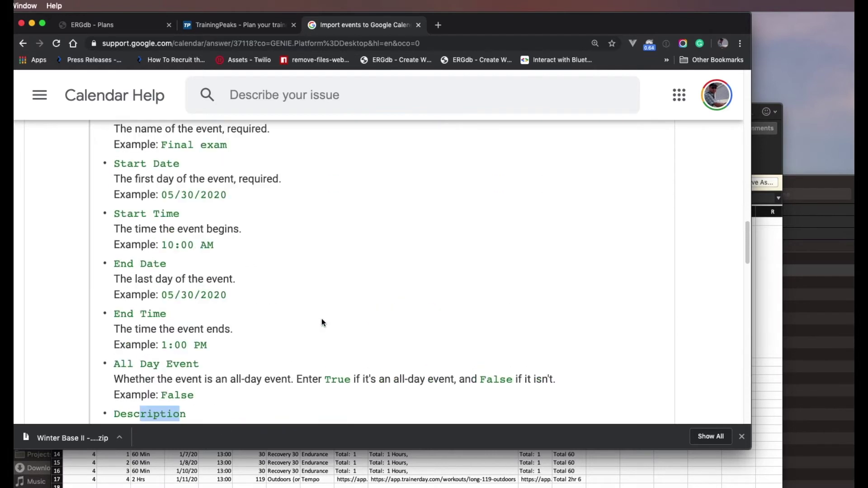
{"action": "scroll", "coordinate": [321, 320], "scroll_direction": "down", "scroll_amount": 4}
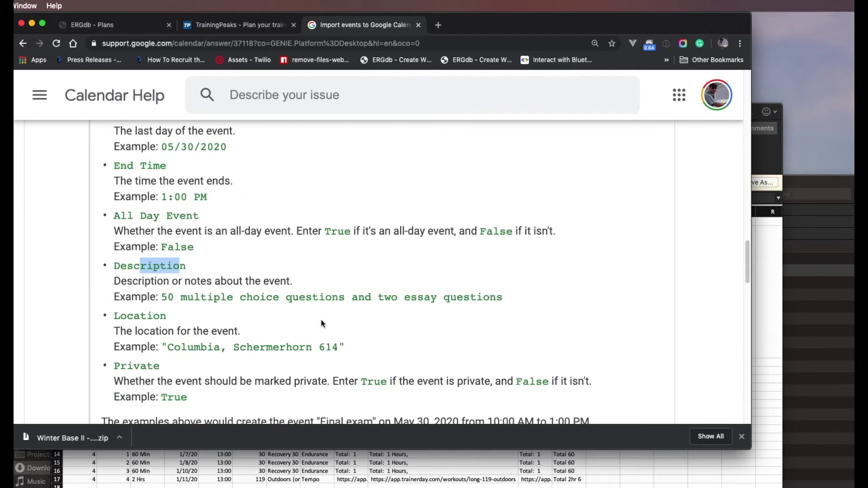
{"action": "left_click", "coordinate": [386, 464]}
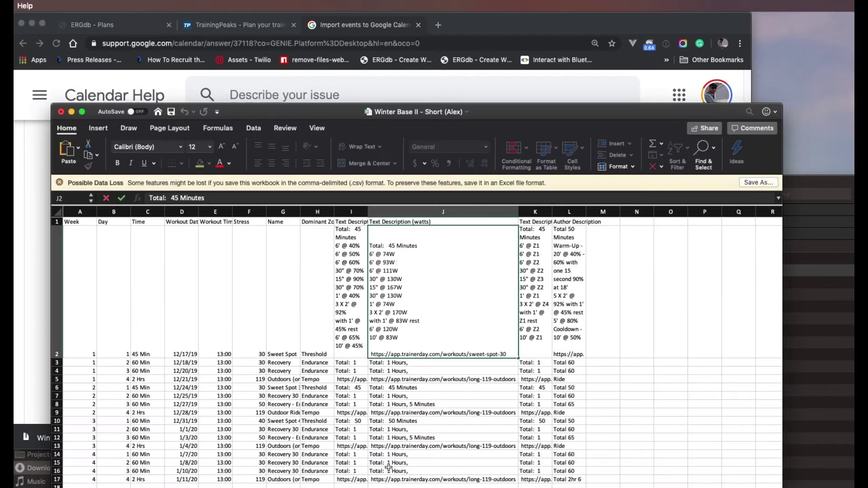
Rename header J1 to 'Description' and select the sweet-spot-30 workout URL in J2
{"action": "left_click", "coordinate": [408, 223]}
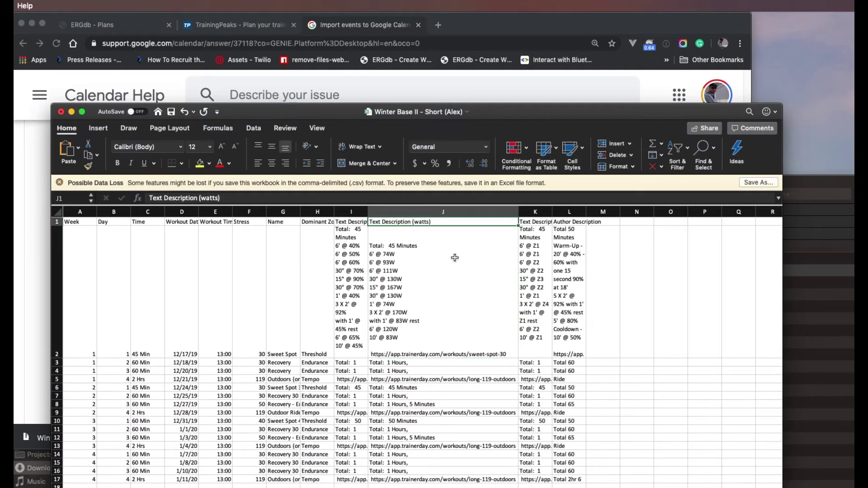
{"action": "type", "text": "Description"}
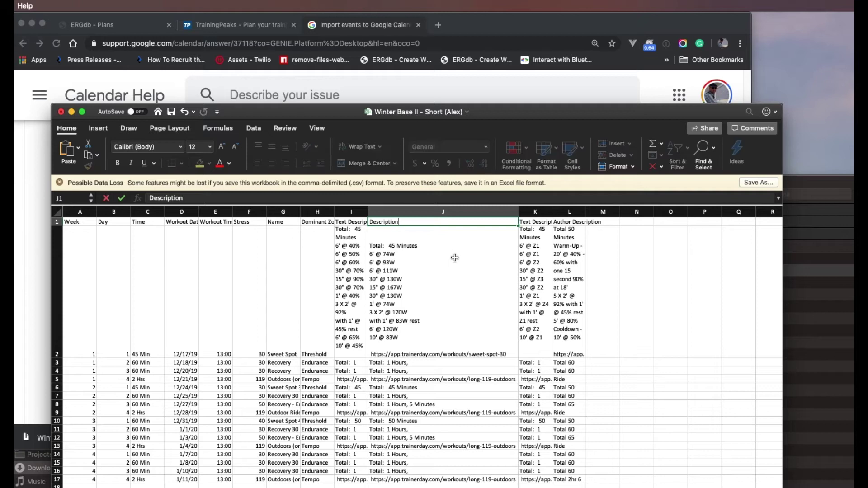
{"action": "key", "text": "Return"}
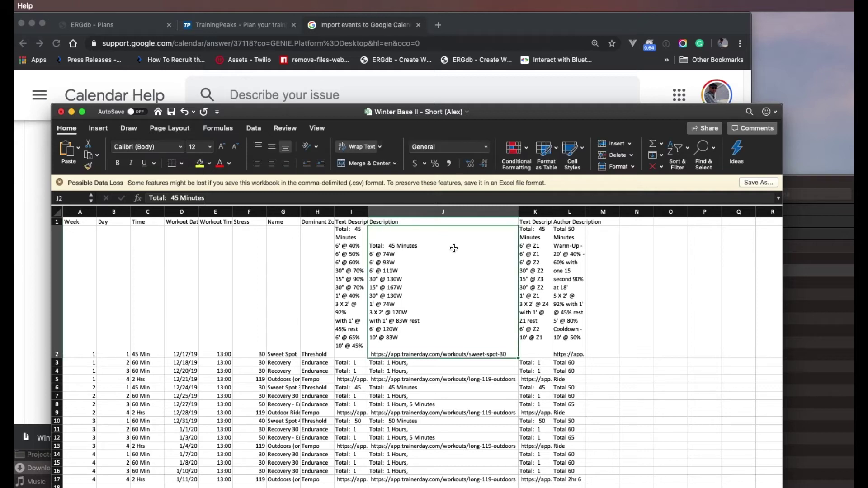
{"action": "double_click", "coordinate": [458, 353]}
{"action": "left_click_drag", "start_coordinate": [500, 354], "coordinate": [363, 352]}
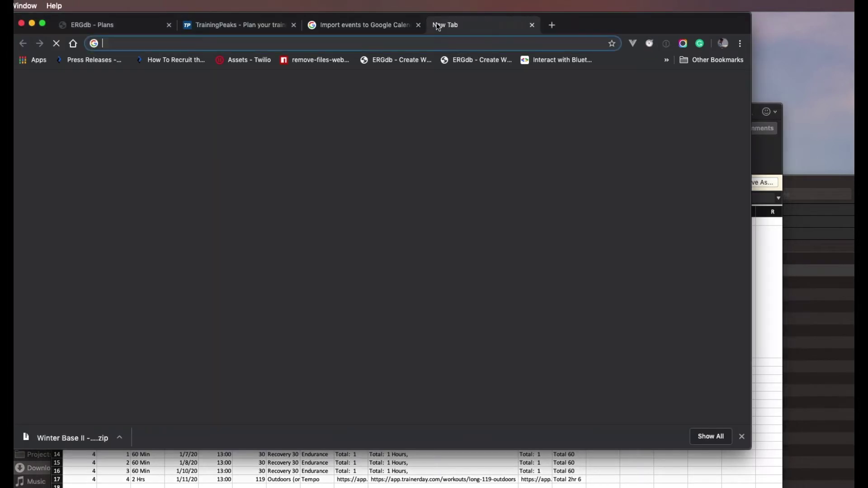
Load the copied link in a new tab to view the Sweet Spot 30 workout (45:15, stress 30)
{"action": "type", "text": "https://app.trainerday.com/workouts/sweet-spot-30"}
{"action": "key", "text": "Return"}
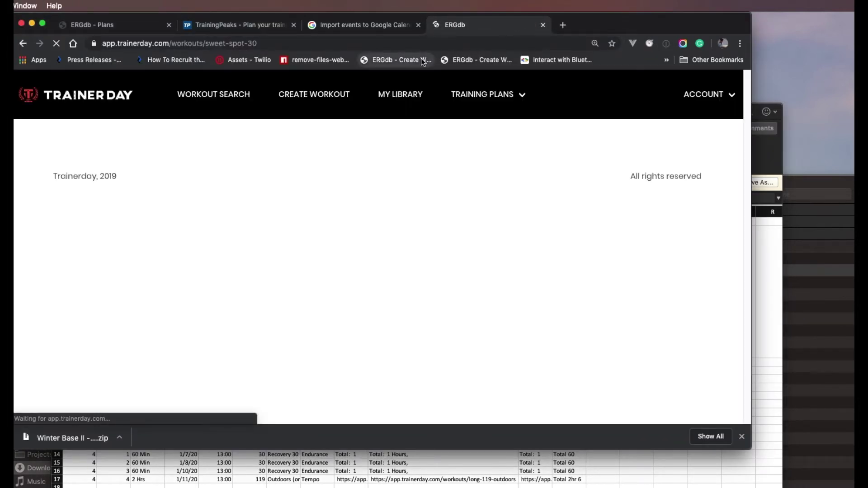
{"action": "scroll", "coordinate": [357, 214], "scroll_direction": "down", "scroll_amount": 5}
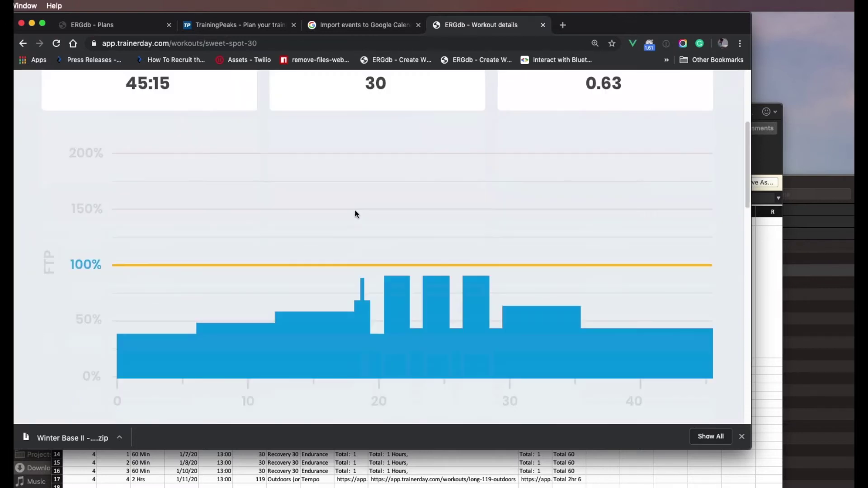
{"action": "scroll", "coordinate": [451, 294], "scroll_direction": "up", "scroll_amount": 3}
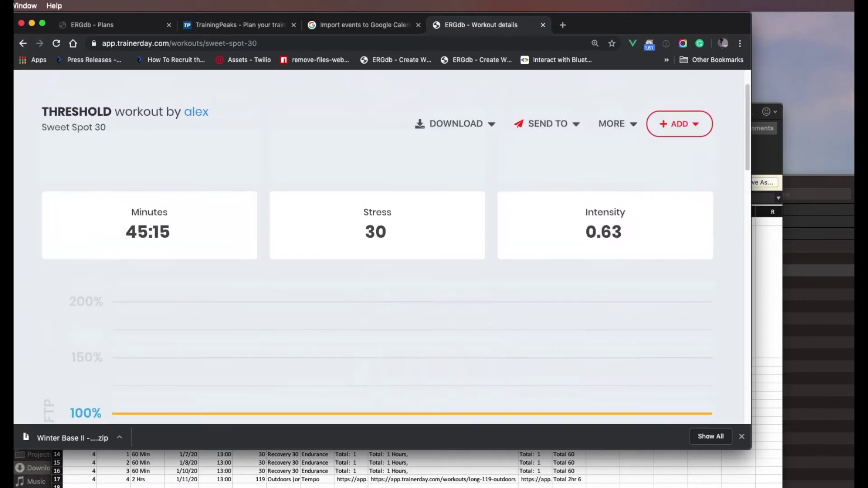
{"action": "key", "text": "super+Tab"}
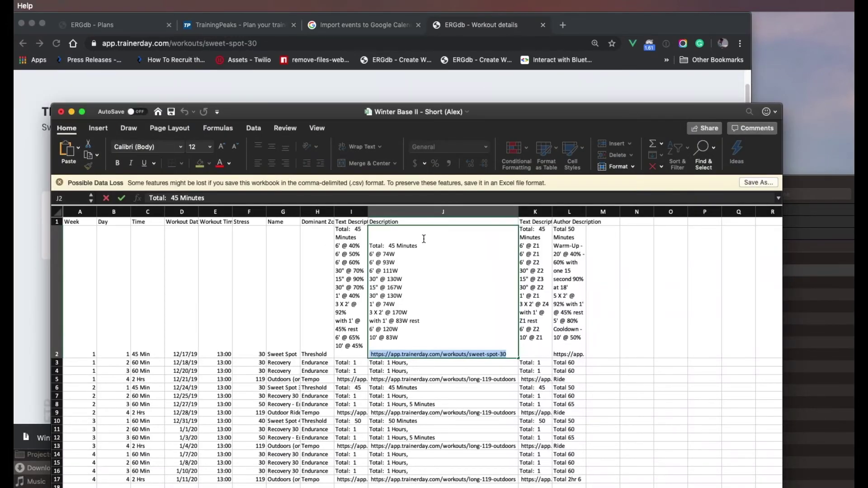
Check the help page's header names and rename G1 from Name to 'Subject'
{"action": "left_click", "coordinate": [387, 221]}
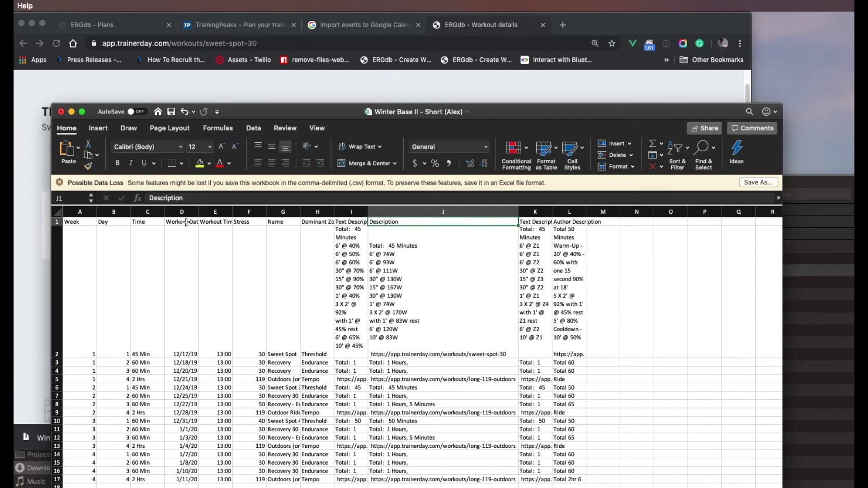
{"action": "left_click", "coordinate": [283, 222]}
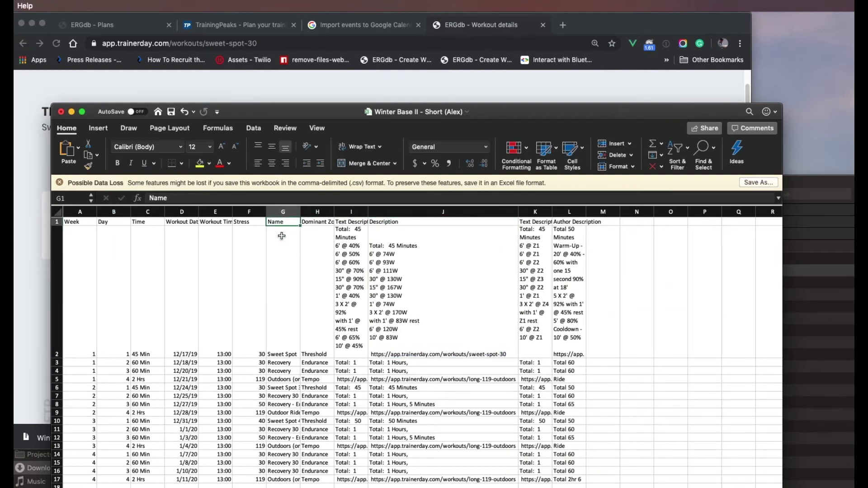
{"action": "left_click", "coordinate": [326, 88]}
{"action": "left_click", "coordinate": [361, 24]}
{"action": "scroll", "coordinate": [299, 232], "scroll_direction": "up", "scroll_amount": 10}
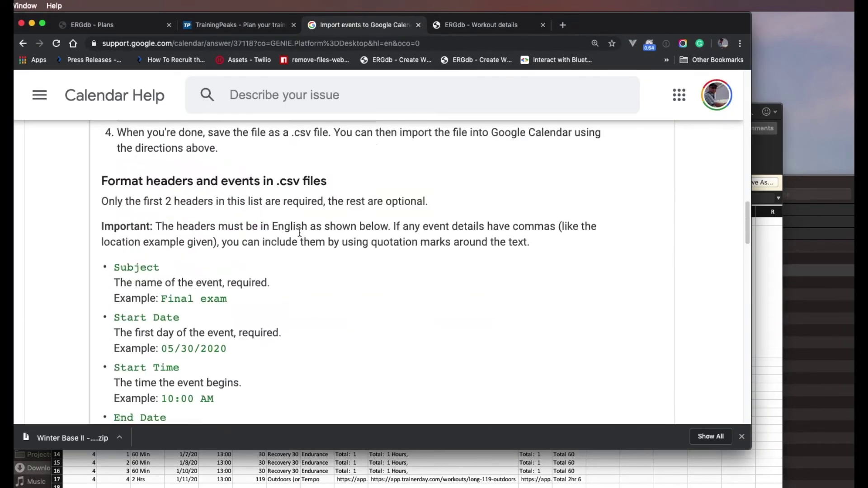
{"action": "scroll", "coordinate": [297, 232], "scroll_direction": "down", "scroll_amount": 2}
{"action": "key", "text": "super+Tab"}
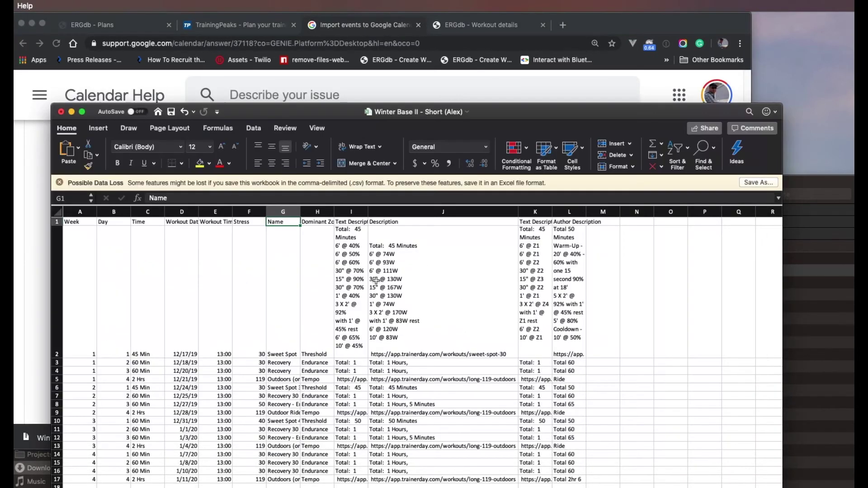
{"action": "type", "text": "Subject"}
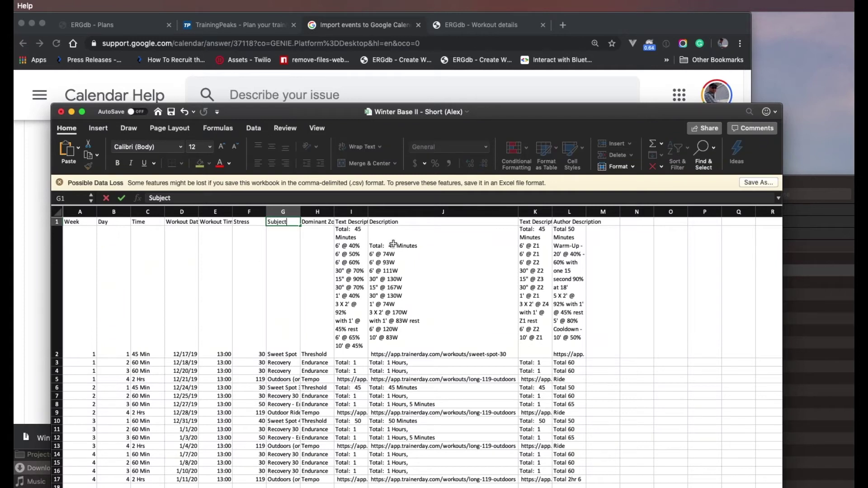
{"action": "key", "text": "Return"}
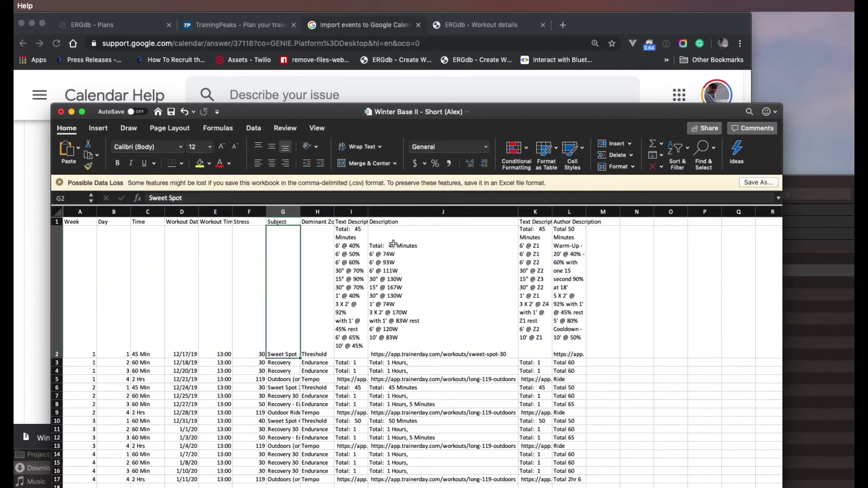
Rename header E1 to 'Start Time' and D1 to 'Start Date'
{"action": "left_click", "coordinate": [228, 221]}
{"action": "key", "text": "super+Tab"}
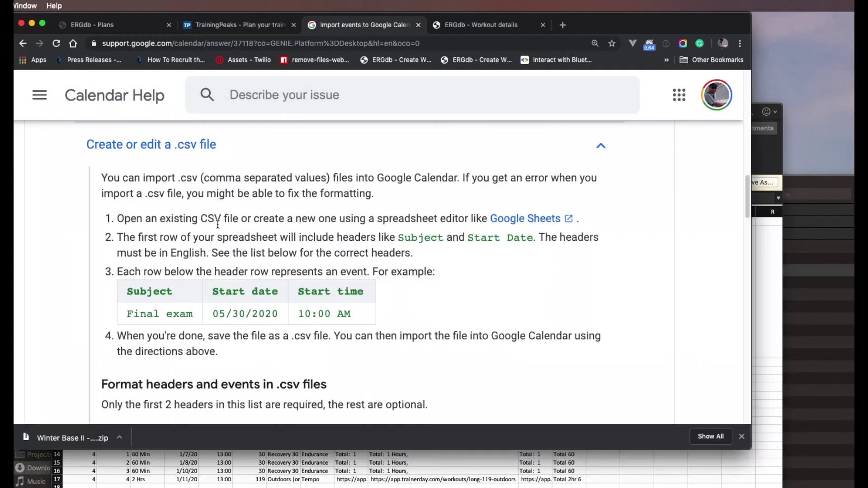
{"action": "key", "text": "super+Tab"}
{"action": "type", "text": "St"}
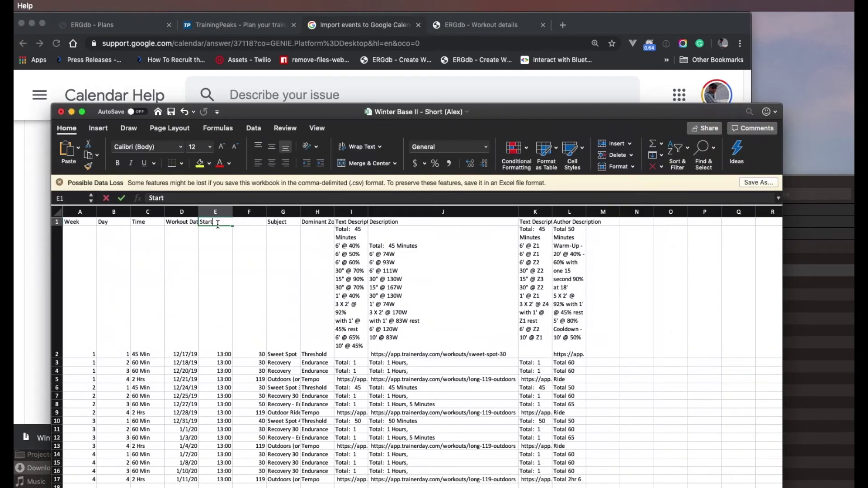
{"action": "type", "text": "art Time"}
{"action": "key", "text": "Left"}
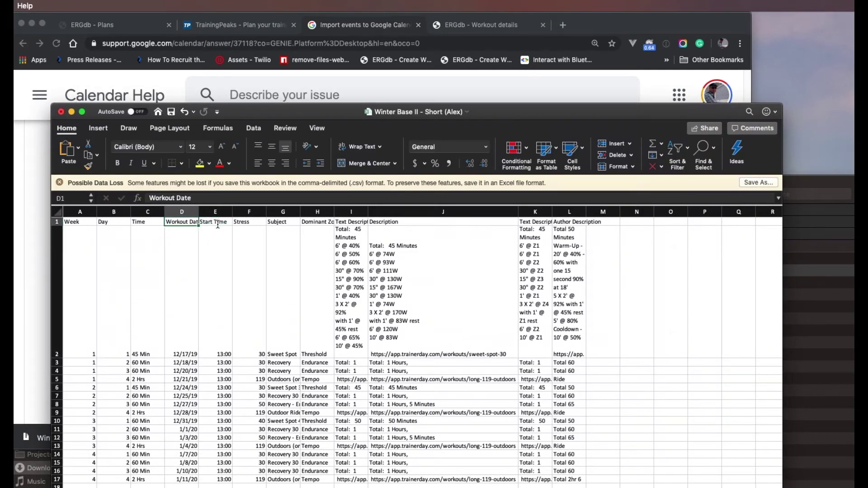
{"action": "type", "text": "Sta"}
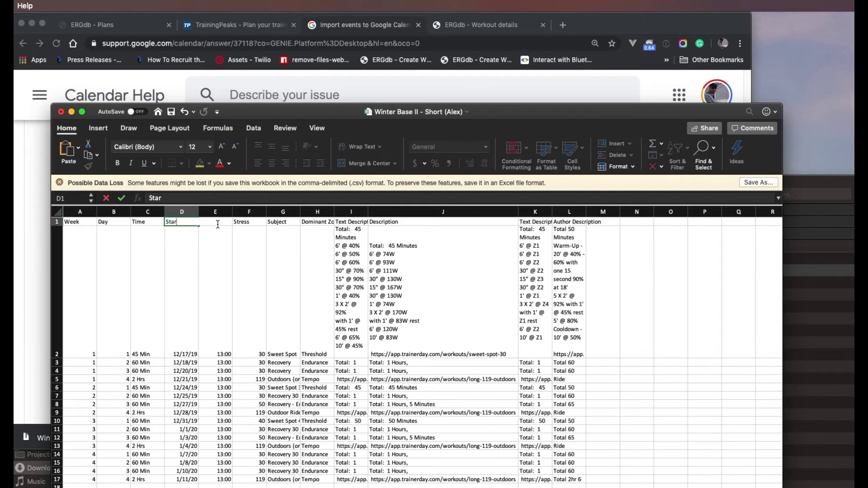
{"action": "key", "text": "Return"}
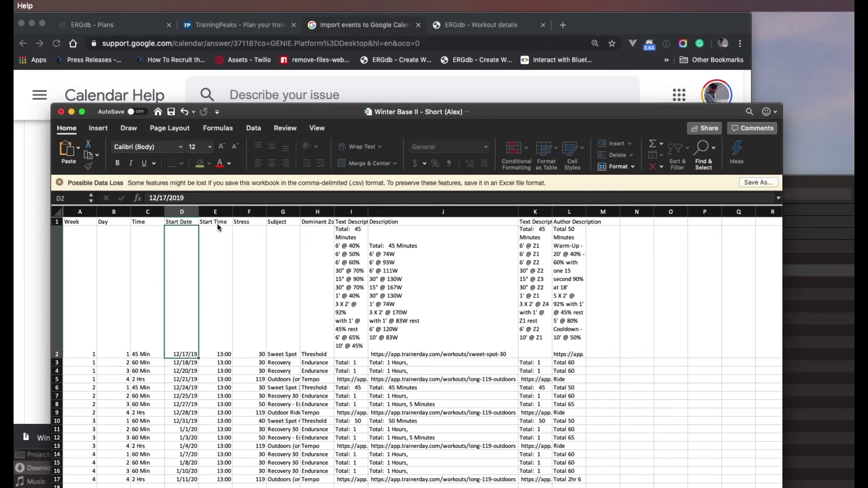
{"action": "key", "text": "super+Tab"}
{"action": "key", "text": "super+Tab"}
{"action": "key", "text": "super+Tab"}
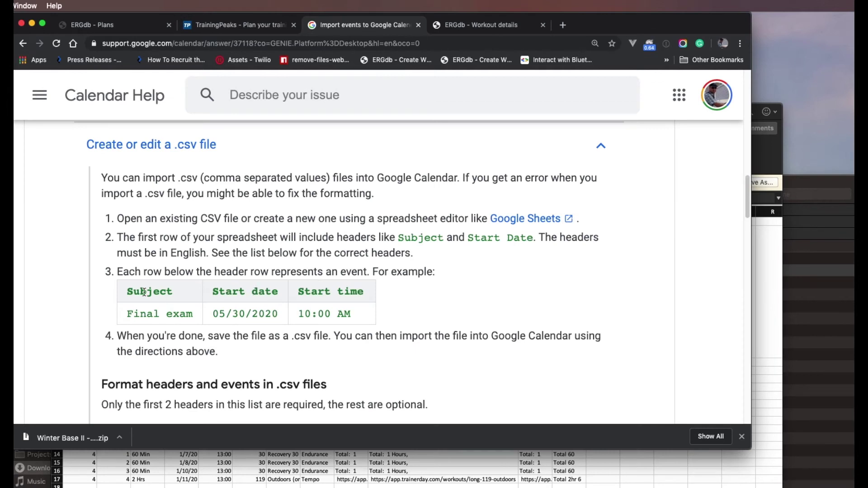
Lowercase the D1 and E1 headers to 'Start date' and 'Start time'
{"action": "key", "text": "super+Tab"}
{"action": "key", "text": "super+Tab"}
{"action": "key", "text": "super+Tab"}
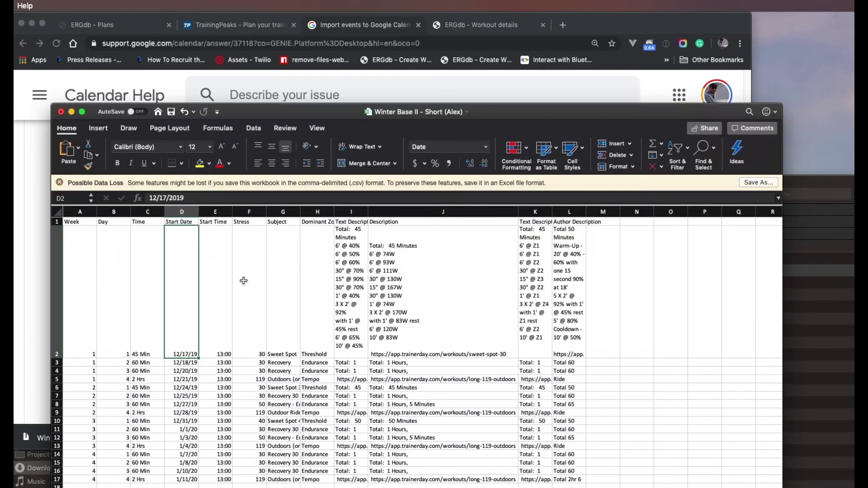
{"action": "double_click", "coordinate": [180, 222]}
{"action": "key", "text": "BackSpace"}
{"action": "type", "text": "d"}
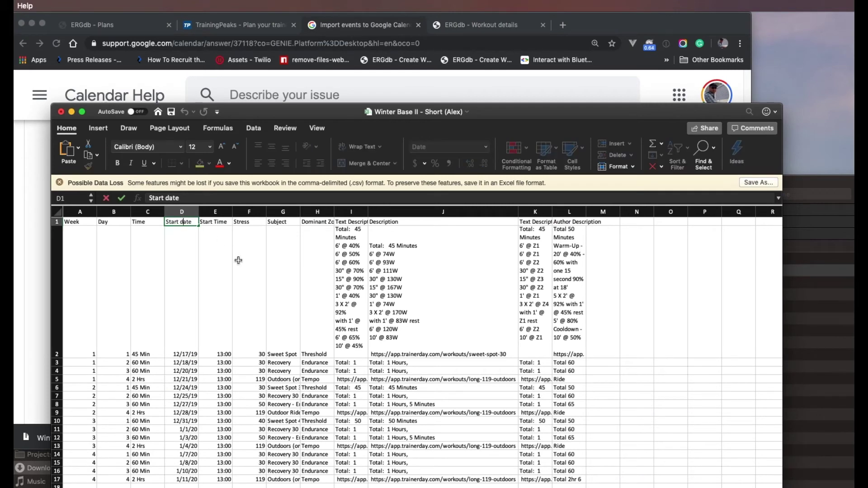
{"action": "key", "text": "Return"}
{"action": "left_click", "coordinate": [219, 221]}
{"action": "double_click", "coordinate": [219, 221]}
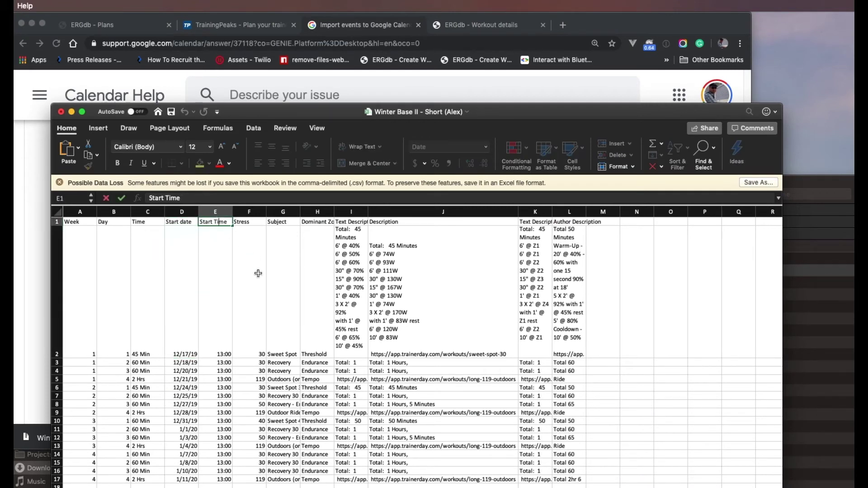
{"action": "key", "text": "BackSpace"}
{"action": "type", "text": "t"}
{"action": "key", "text": "Return"}
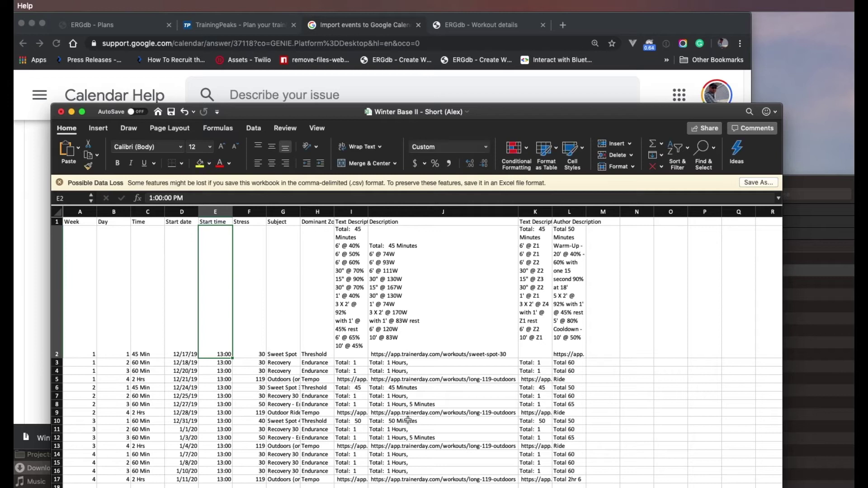
Move Excel over the browser and review the Start date, Start time, Subject and Description headers
{"action": "scroll", "coordinate": [664, 323], "scroll_direction": "up", "scroll_amount": 5}
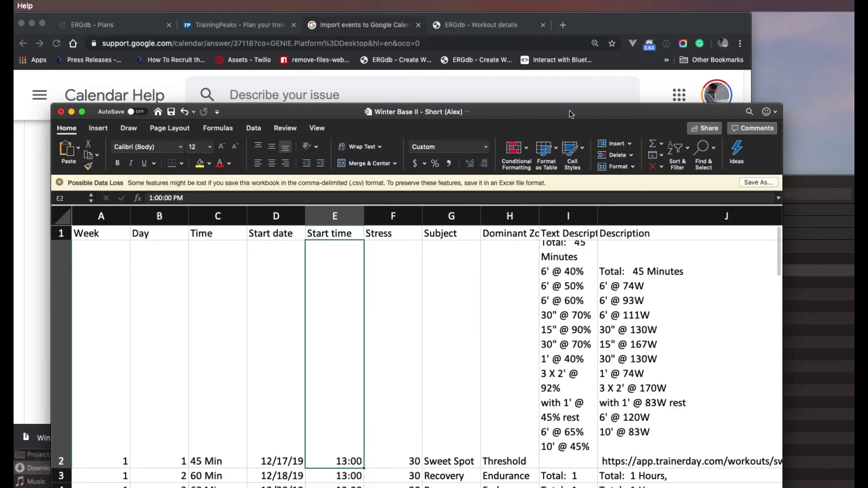
{"action": "left_click_drag", "start_coordinate": [569, 115], "coordinate": [535, 42]}
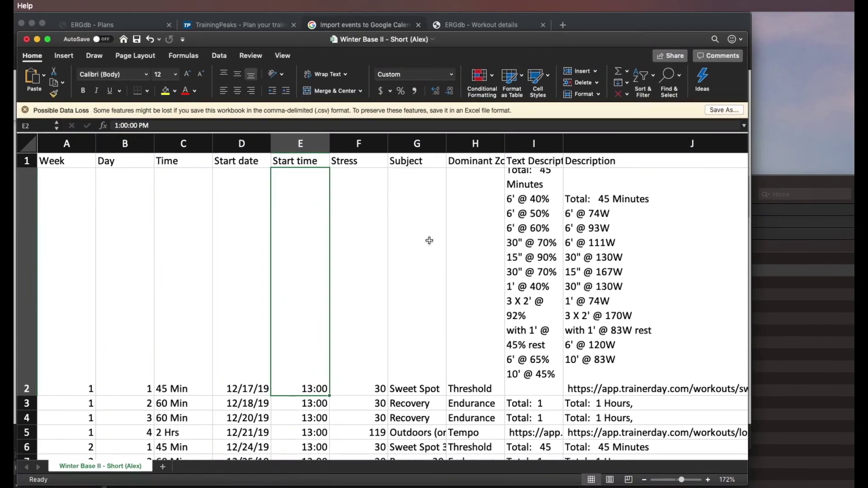
{"action": "left_click", "coordinate": [303, 165]}
{"action": "left_click", "coordinate": [251, 161]}
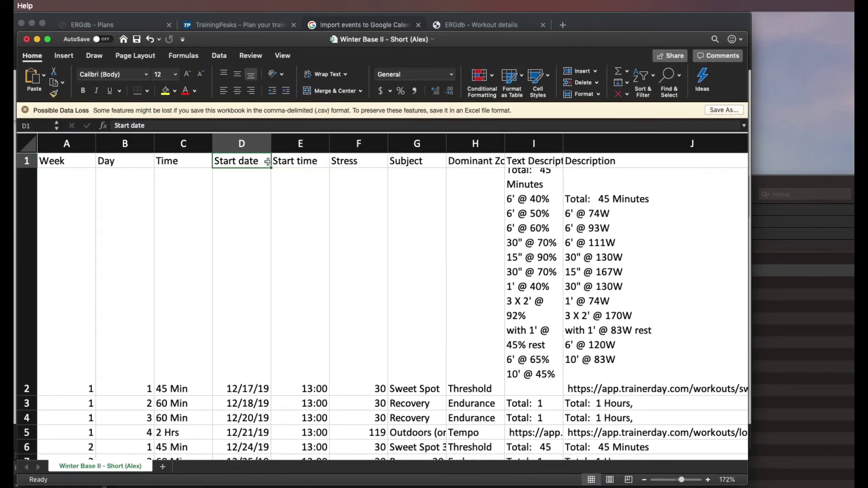
{"action": "left_click", "coordinate": [302, 164]}
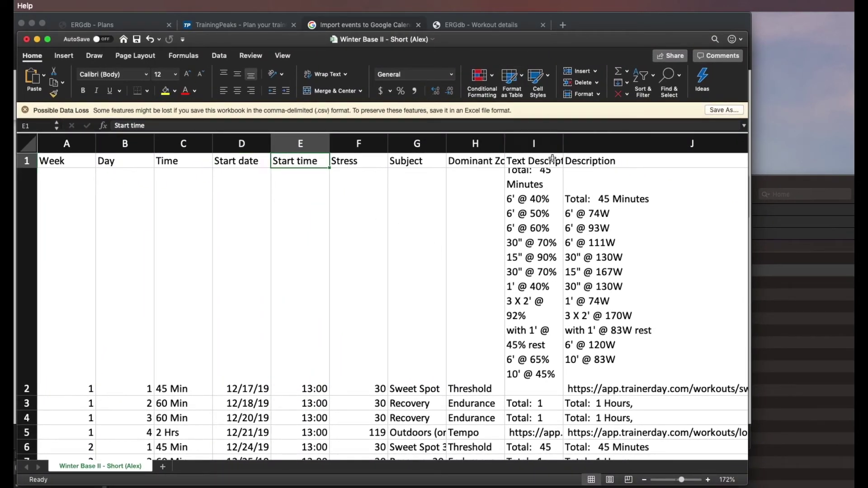
{"action": "left_click", "coordinate": [591, 162]}
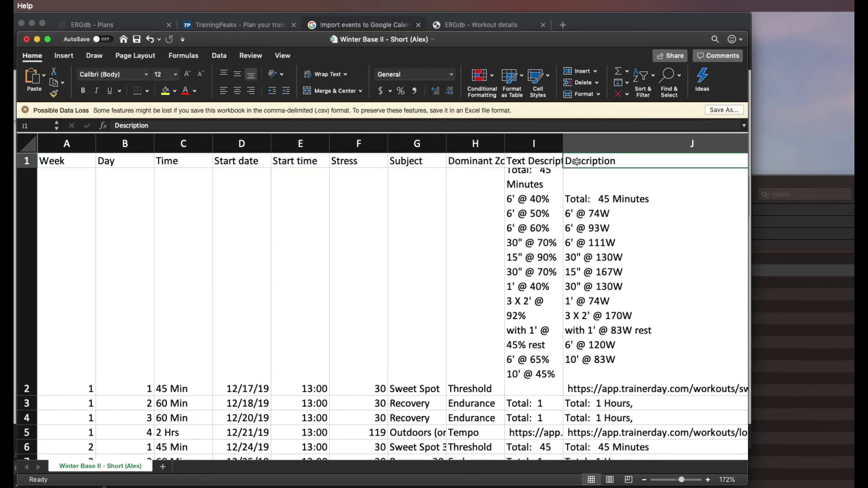
{"action": "left_click", "coordinate": [413, 160]}
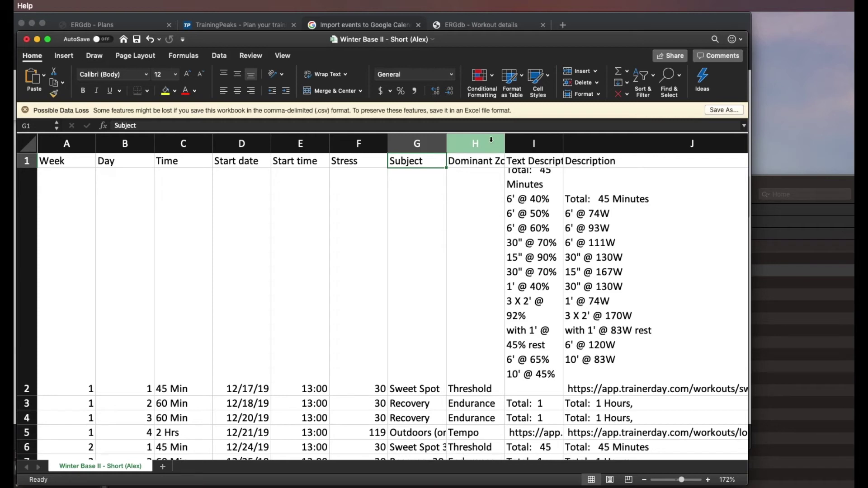
Delete the Dominant Zone, Text Description and Stress columns from the plan CSV
{"action": "left_click_drag", "start_coordinate": [490, 143], "coordinate": [534, 144]}
{"action": "right_click", "coordinate": [534, 145]}
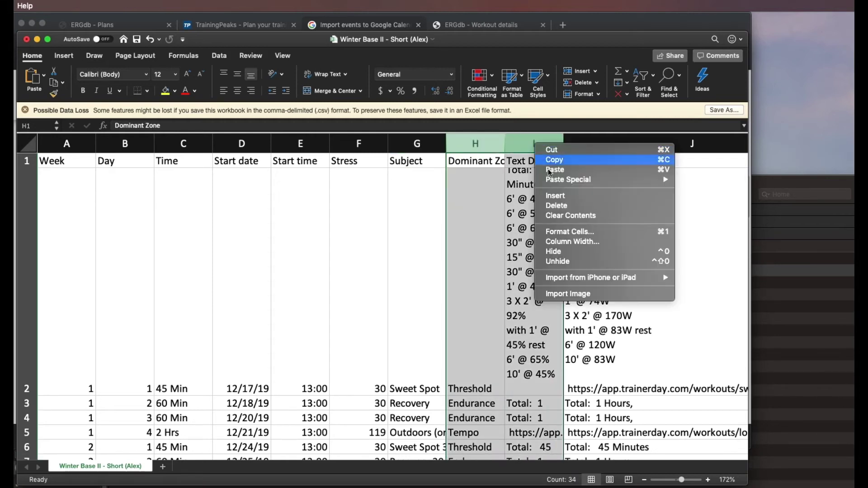
{"action": "left_click", "coordinate": [557, 204]}
{"action": "left_click", "coordinate": [378, 141]}
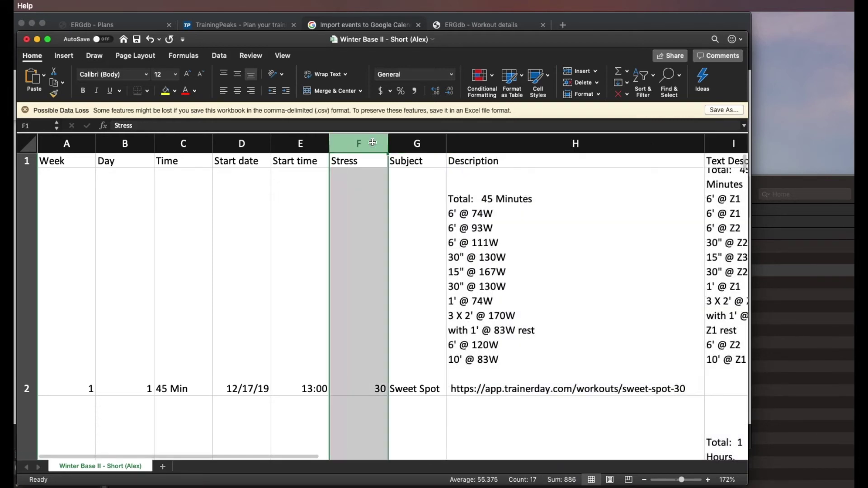
{"action": "right_click", "coordinate": [343, 143]}
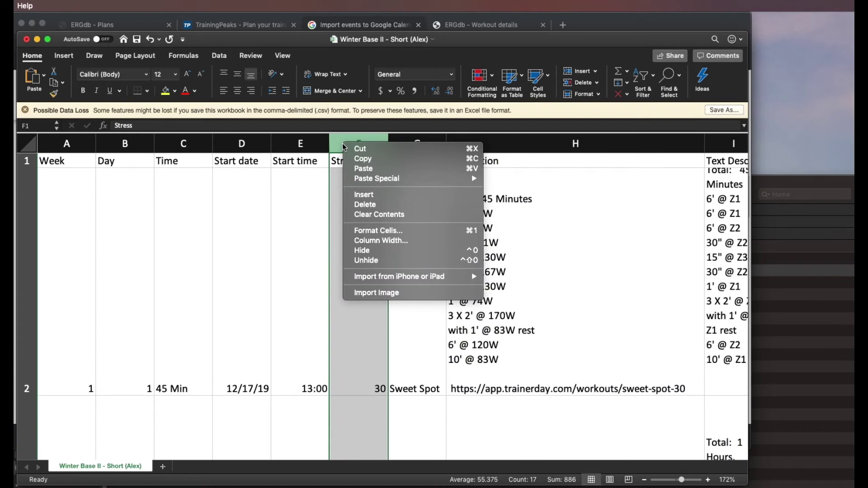
{"action": "left_click", "coordinate": [370, 205]}
Delete the Week, Day, Time, Text Description and Author Description columns
{"action": "left_click", "coordinate": [183, 143]}
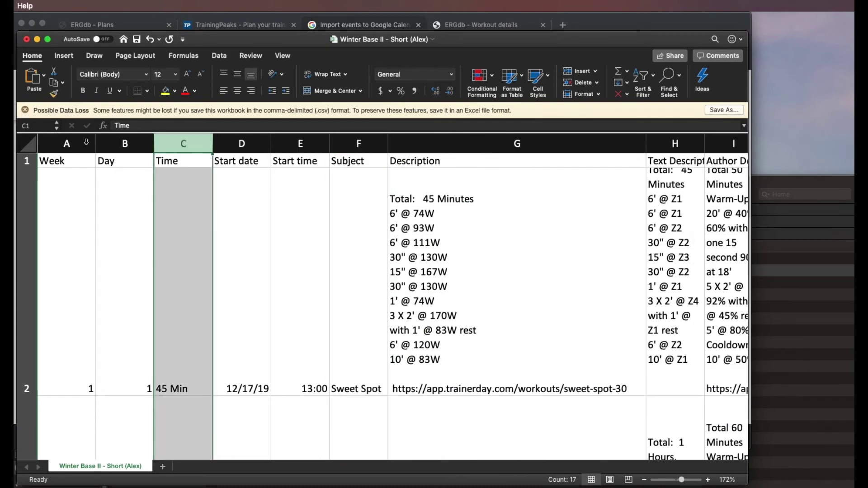
{"action": "left_click", "coordinate": [86, 142], "text": "shift"}
{"action": "right_click", "coordinate": [69, 141]}
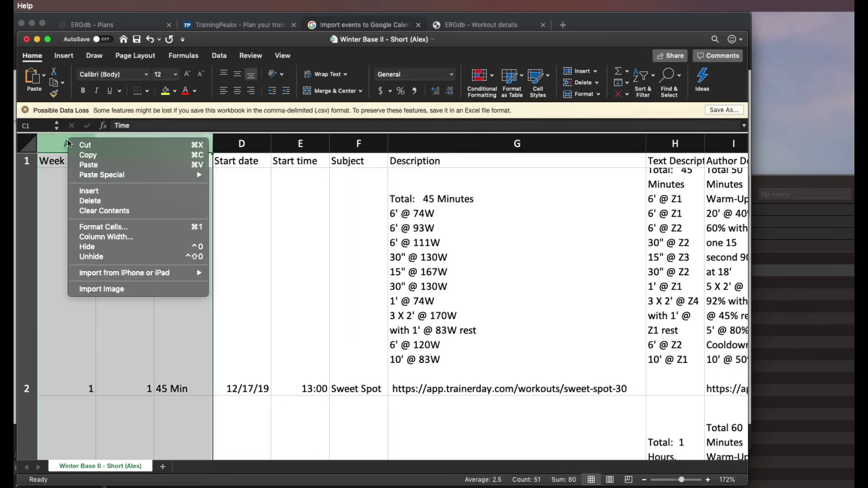
{"action": "left_click", "coordinate": [97, 202]}
{"action": "left_click", "coordinate": [501, 143]}
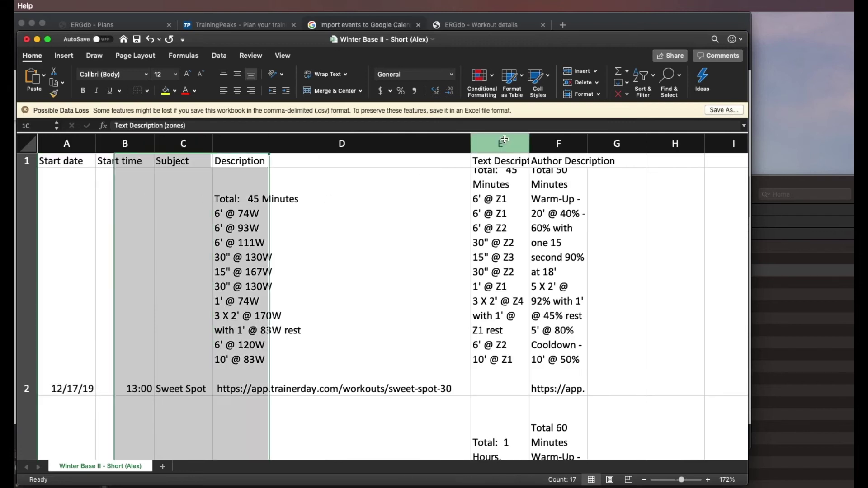
{"action": "left_click", "coordinate": [558, 143], "text": "shift"}
{"action": "right_click", "coordinate": [559, 144]}
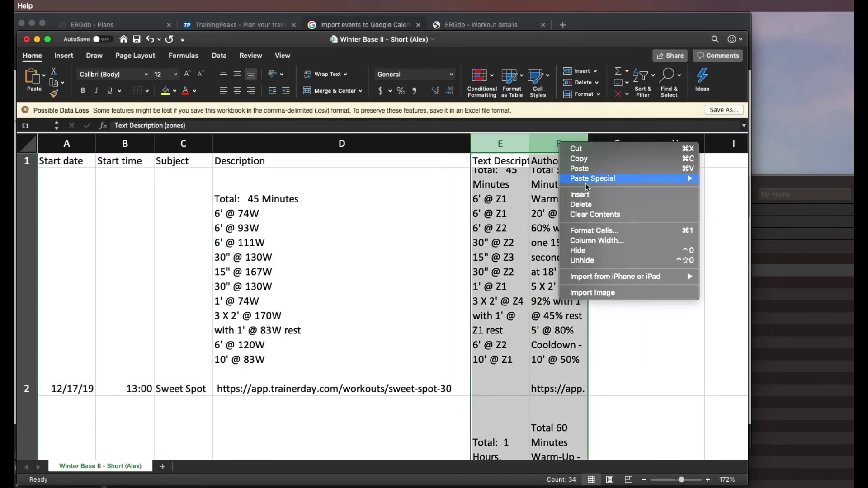
{"action": "left_click", "coordinate": [589, 206]}
Check the first workout's start date, start time, Sweet Spot subject and description, then bring up the import help
{"action": "left_click", "coordinate": [293, 266]}
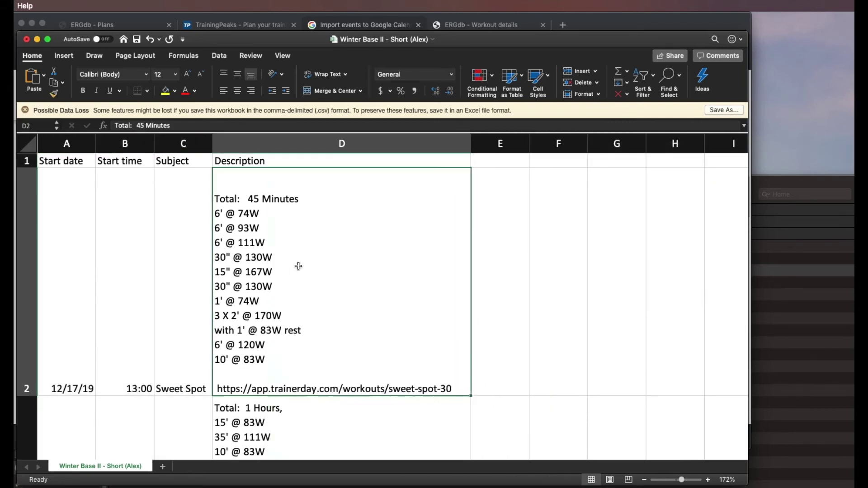
{"action": "left_click", "coordinate": [177, 231]}
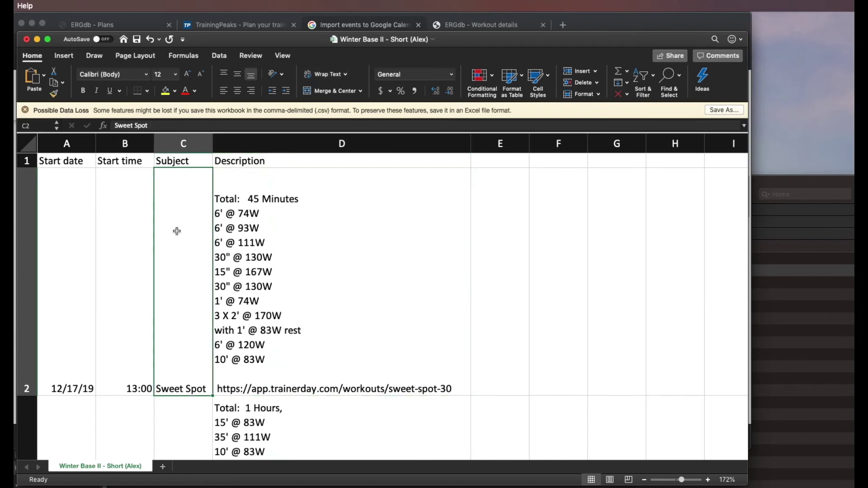
{"action": "left_click", "coordinate": [276, 233]}
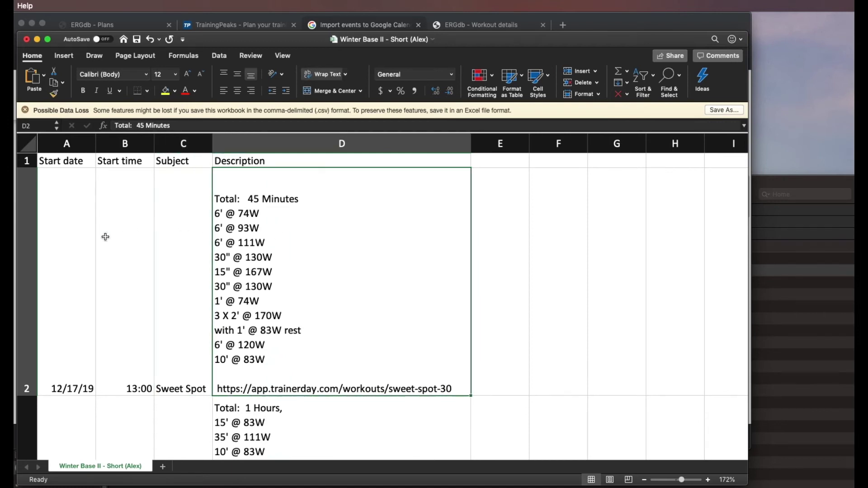
{"action": "left_click", "coordinate": [78, 238]}
{"action": "left_click", "coordinate": [137, 234]}
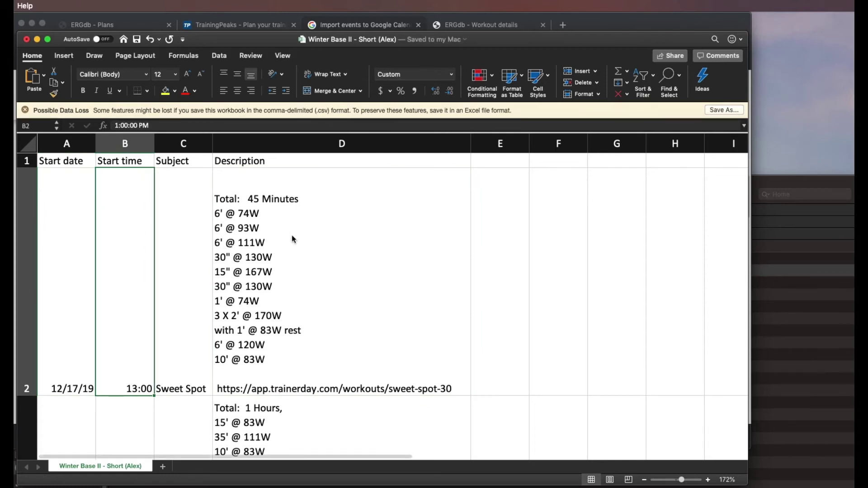
{"action": "left_click", "coordinate": [370, 24]}
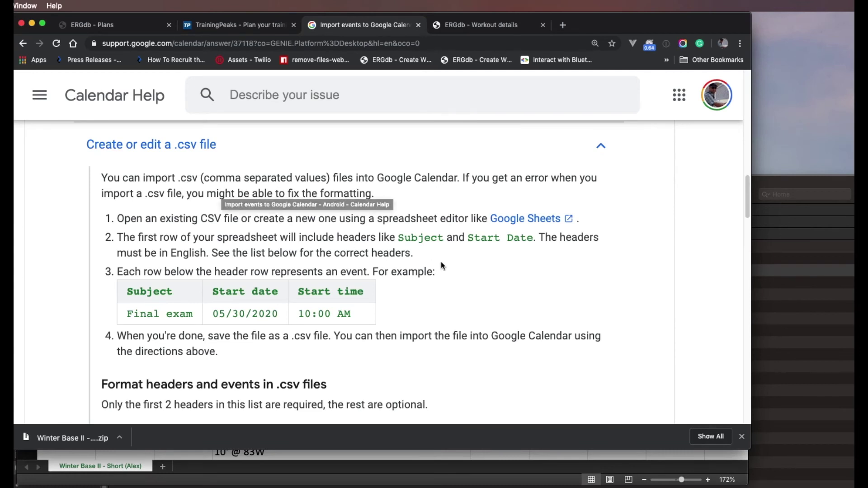
Review the Create or edit a .csv file guide, then open Google Calendar from Step 2
{"action": "scroll", "coordinate": [424, 245], "scroll_direction": "up", "scroll_amount": 2}
{"action": "left_click_drag", "start_coordinate": [385, 253], "coordinate": [520, 255]}
{"action": "scroll", "coordinate": [382, 254], "scroll_direction": "up", "scroll_amount": 1}
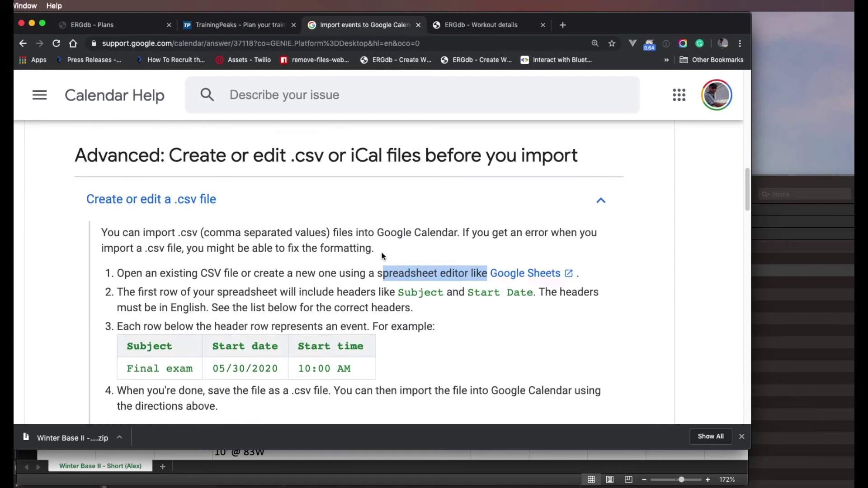
{"action": "scroll", "coordinate": [363, 275], "scroll_direction": "up", "scroll_amount": 5}
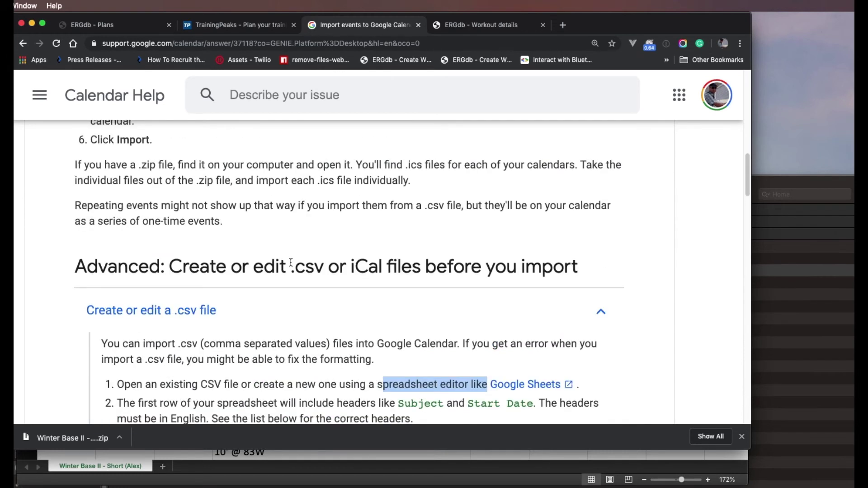
{"action": "scroll", "coordinate": [290, 263], "scroll_direction": "up", "scroll_amount": 15}
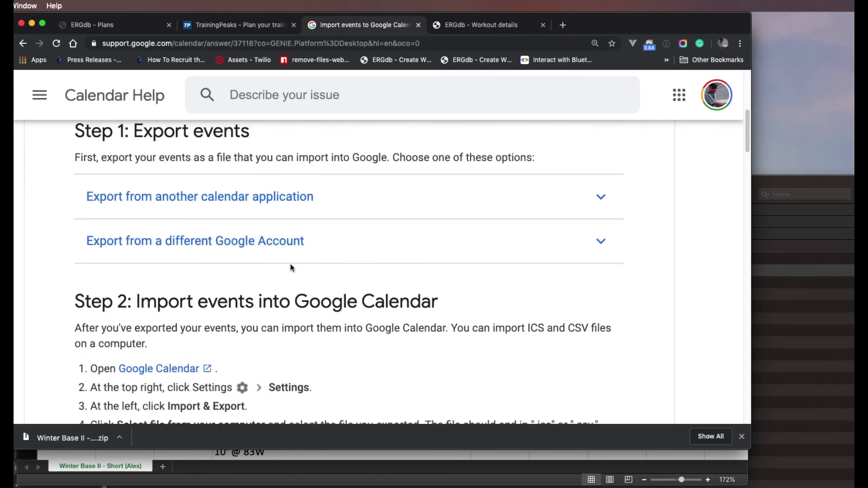
{"action": "scroll", "coordinate": [290, 264], "scroll_direction": "up", "scroll_amount": 8}
{"action": "scroll", "coordinate": [291, 264], "scroll_direction": "down", "scroll_amount": 10}
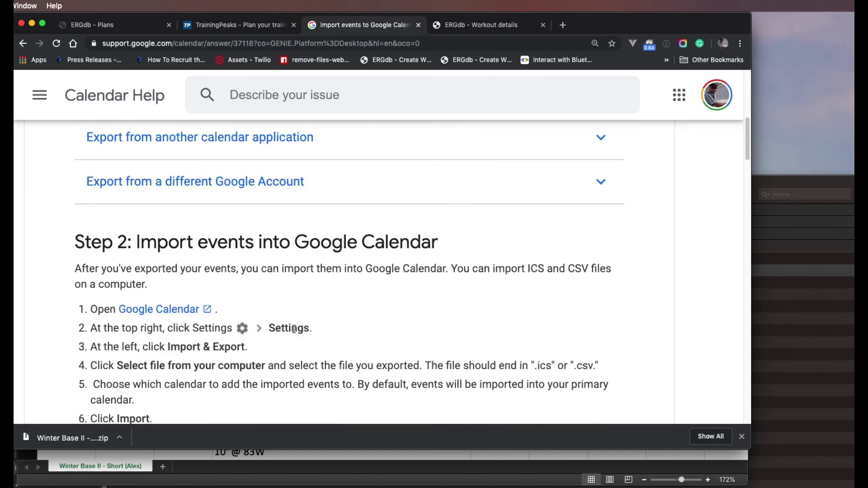
{"action": "left_click", "coordinate": [160, 306]}
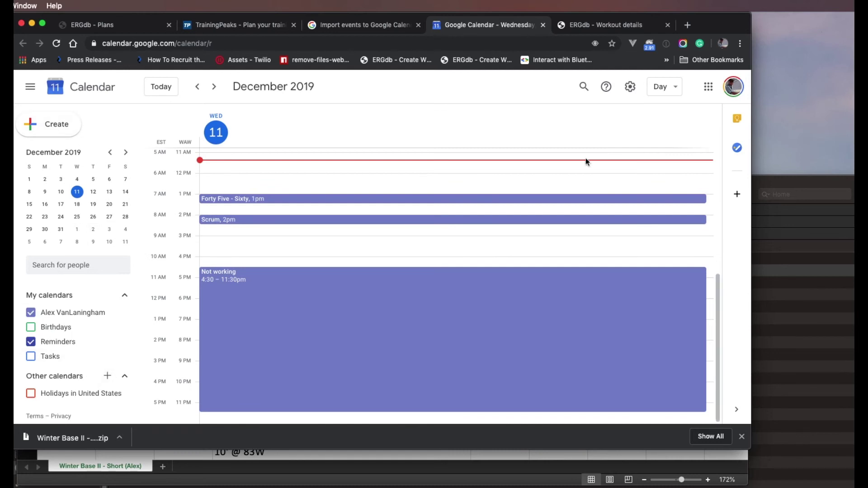
Import the Winter Base II plan CSV from Downloads via Settings > Import & export, adding 16 events
{"action": "left_click", "coordinate": [631, 88]}
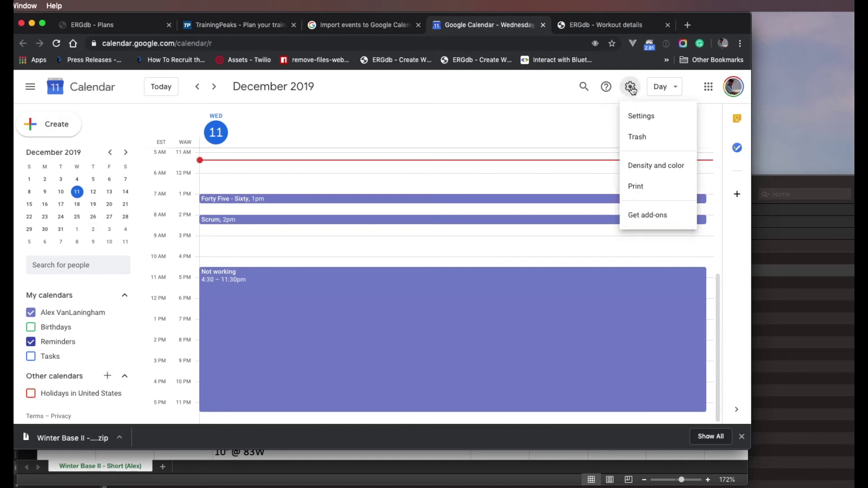
{"action": "left_click", "coordinate": [644, 116]}
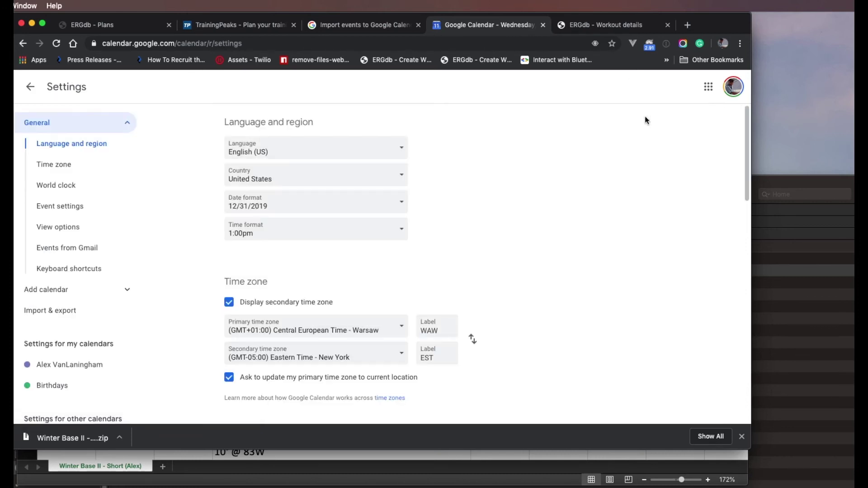
{"action": "left_click", "coordinate": [58, 310]}
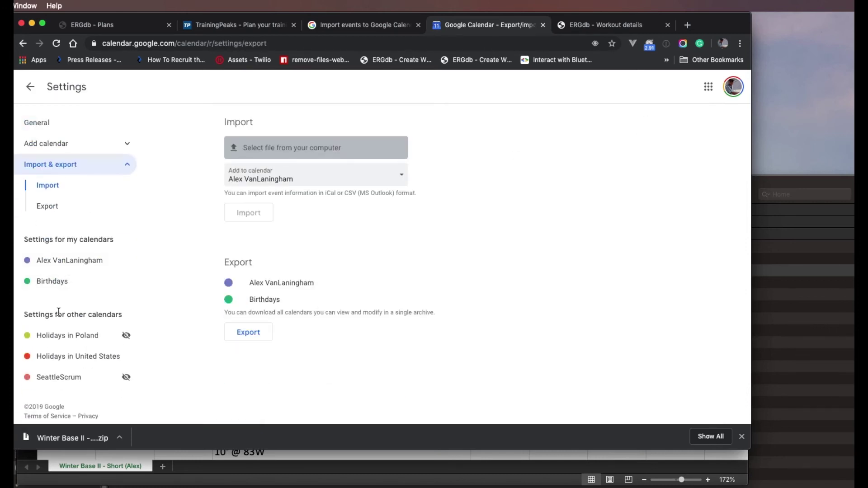
{"action": "left_click", "coordinate": [299, 148]}
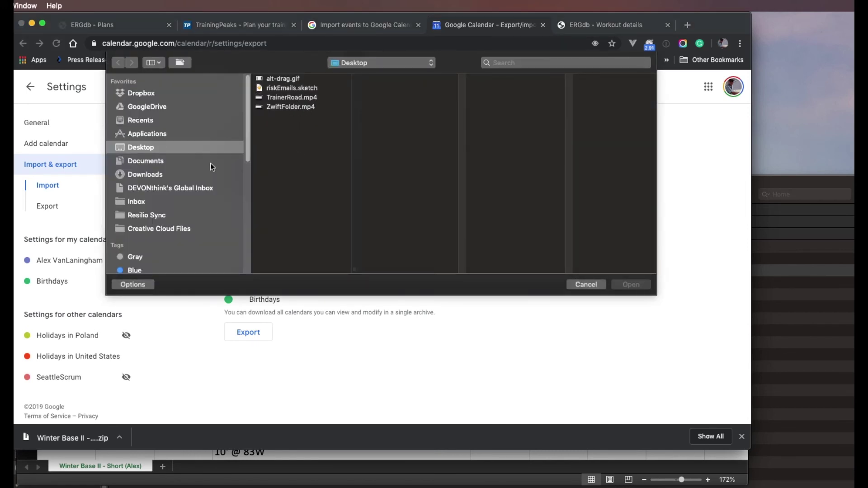
{"action": "left_click", "coordinate": [153, 175]}
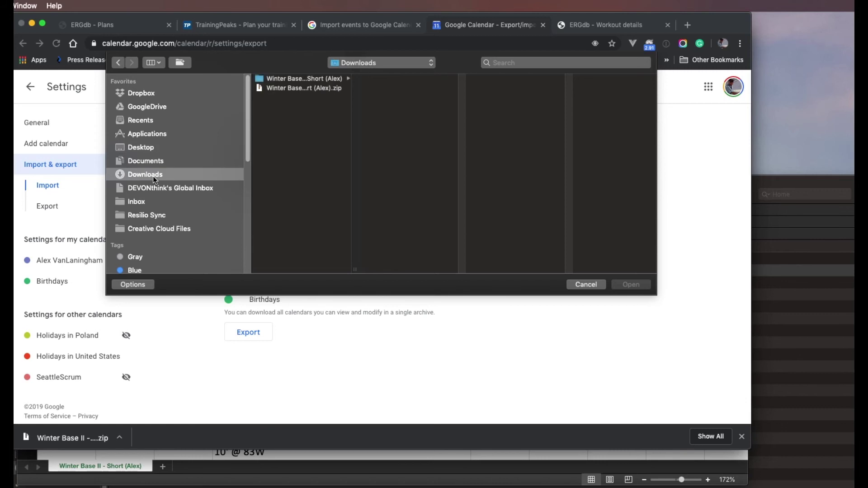
{"action": "left_click", "coordinate": [283, 79]}
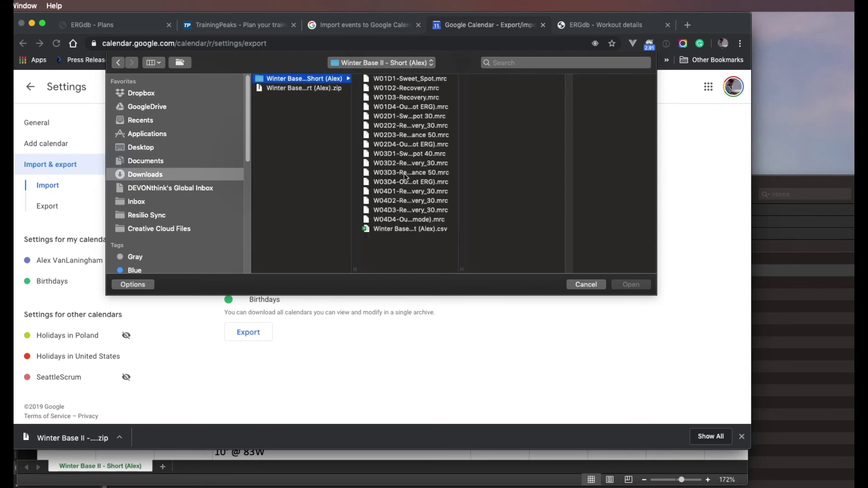
{"action": "left_click", "coordinate": [406, 229]}
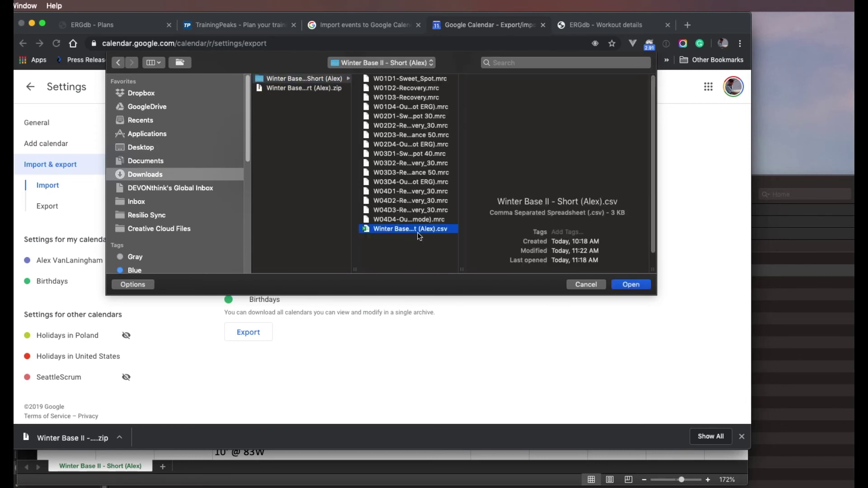
{"action": "left_click", "coordinate": [637, 284]}
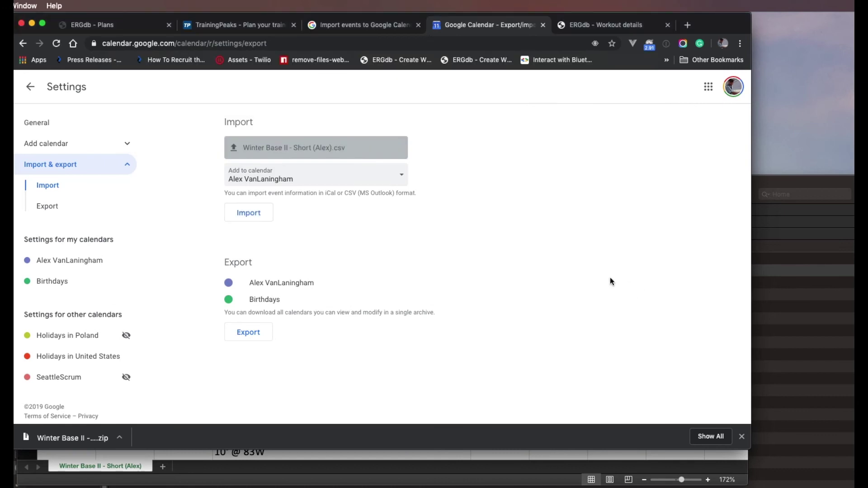
{"action": "left_click", "coordinate": [253, 213]}
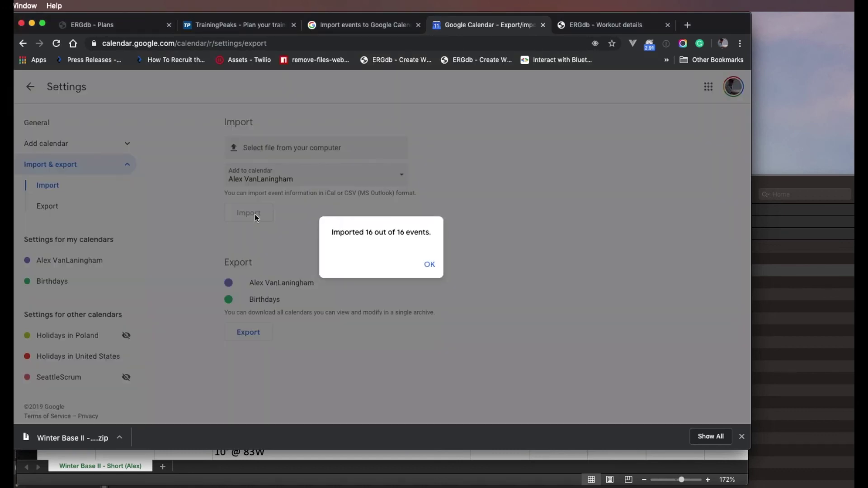
{"action": "left_click", "coordinate": [429, 265]}
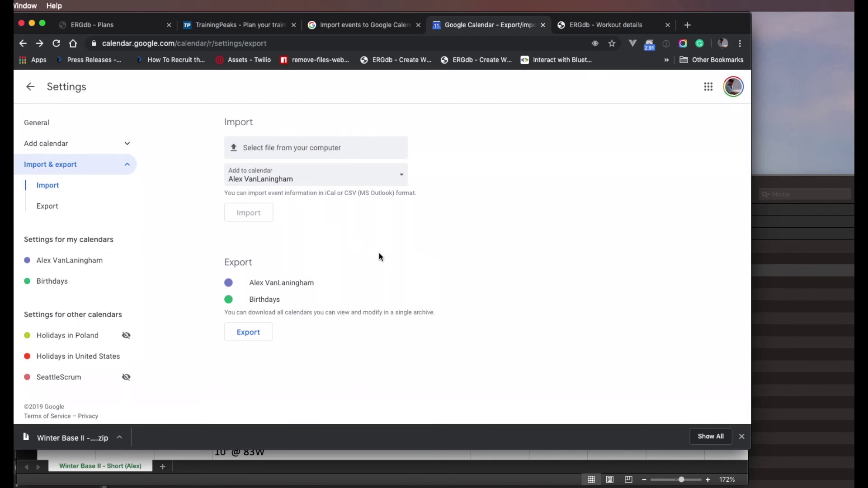
{"action": "left_click", "coordinate": [28, 90]}
Move to Tuesday, December 17 and open the imported Sweet Spot workout event
{"action": "scroll", "coordinate": [380, 265], "scroll_direction": "up", "scroll_amount": 5}
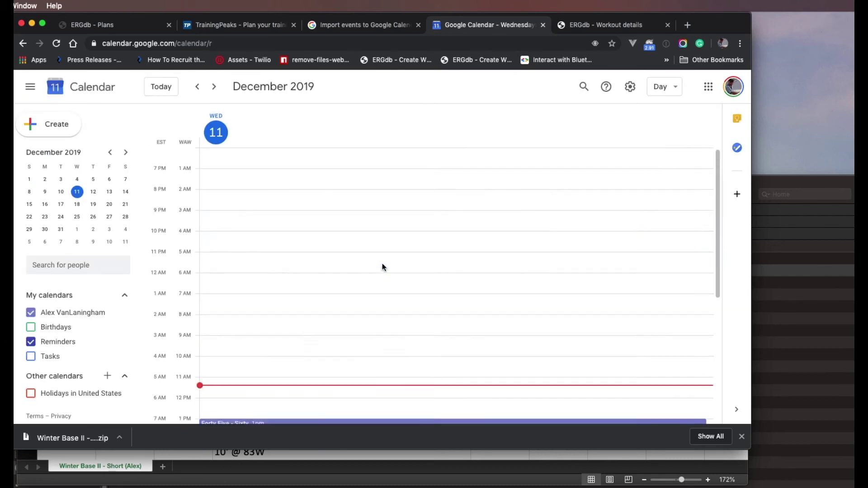
{"action": "scroll", "coordinate": [382, 266], "scroll_direction": "down", "scroll_amount": 5}
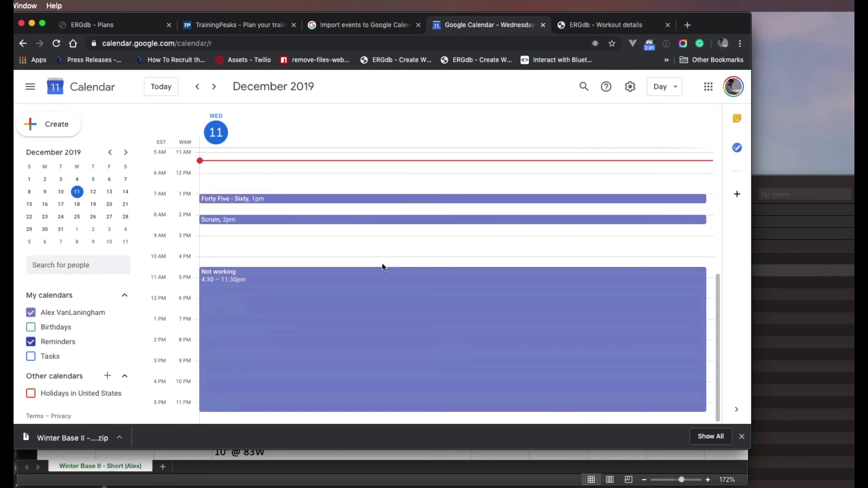
{"action": "left_click", "coordinate": [45, 204]}
{"action": "scroll", "coordinate": [352, 290], "scroll_direction": "up", "scroll_amount": 5}
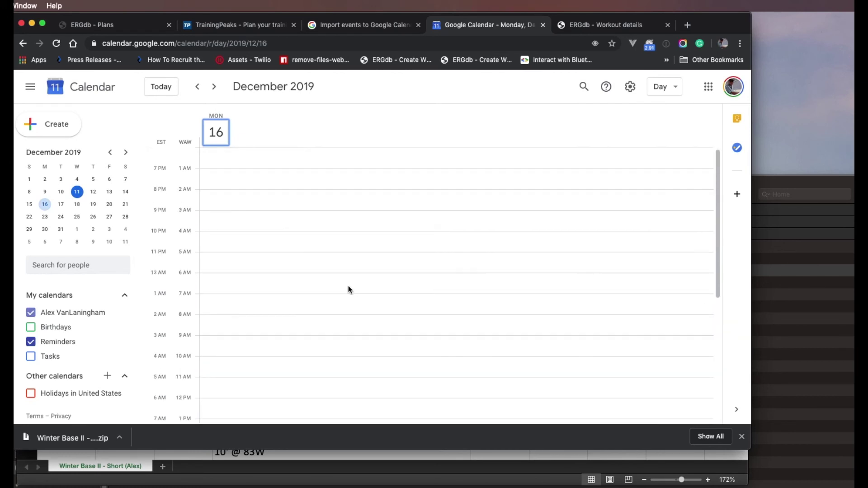
{"action": "scroll", "coordinate": [335, 275], "scroll_direction": "down", "scroll_amount": 5}
{"action": "left_click", "coordinate": [60, 206]}
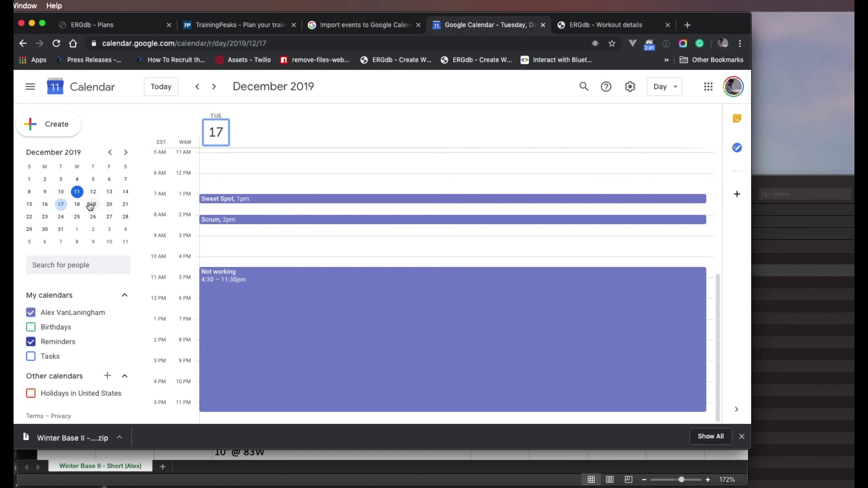
{"action": "left_click", "coordinate": [228, 200]}
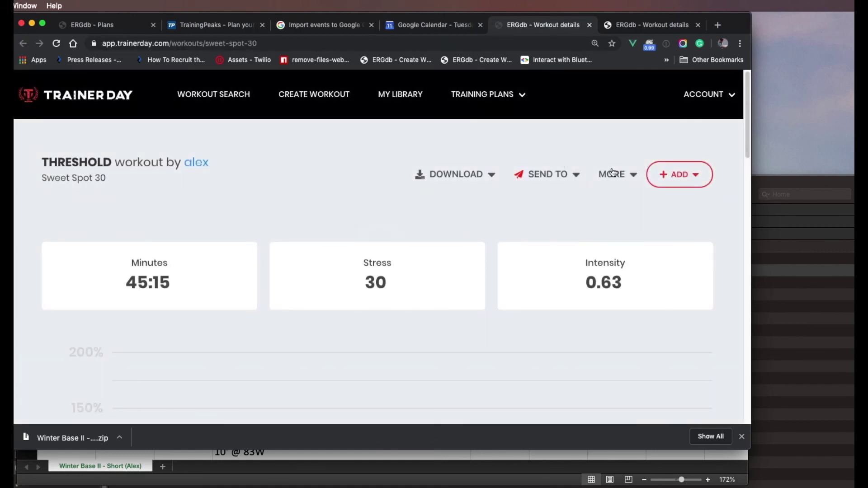
Show the SEND TO options for the Sweet Spot 30 workout: Garmin or TrainingPeaks
{"action": "left_click", "coordinate": [570, 176]}
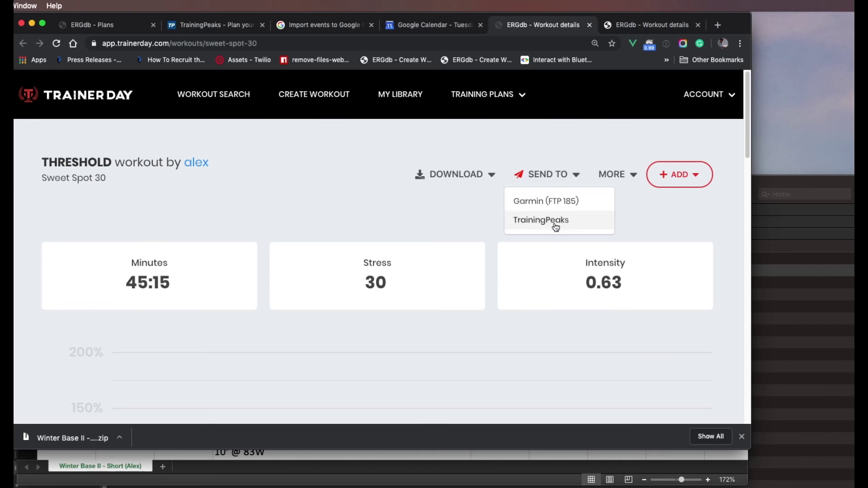
Switch back to the Google Calendar tab showing the December 17 Sweet Spot event
{"action": "left_click", "coordinate": [442, 27]}
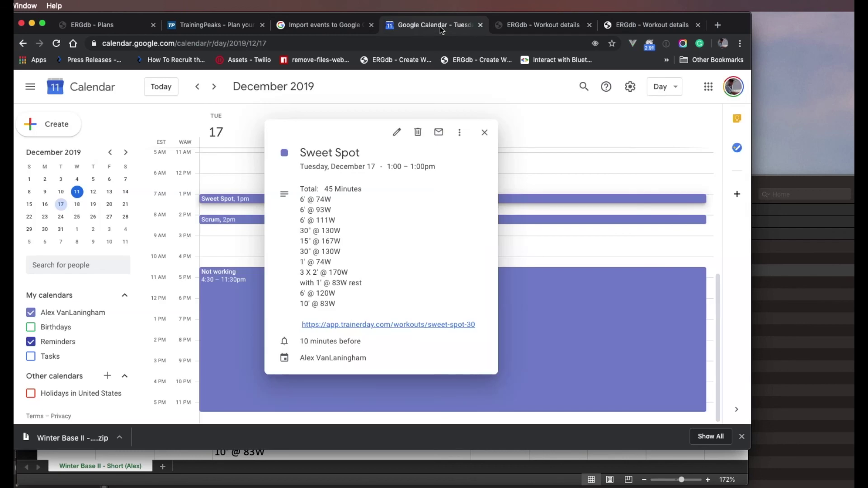